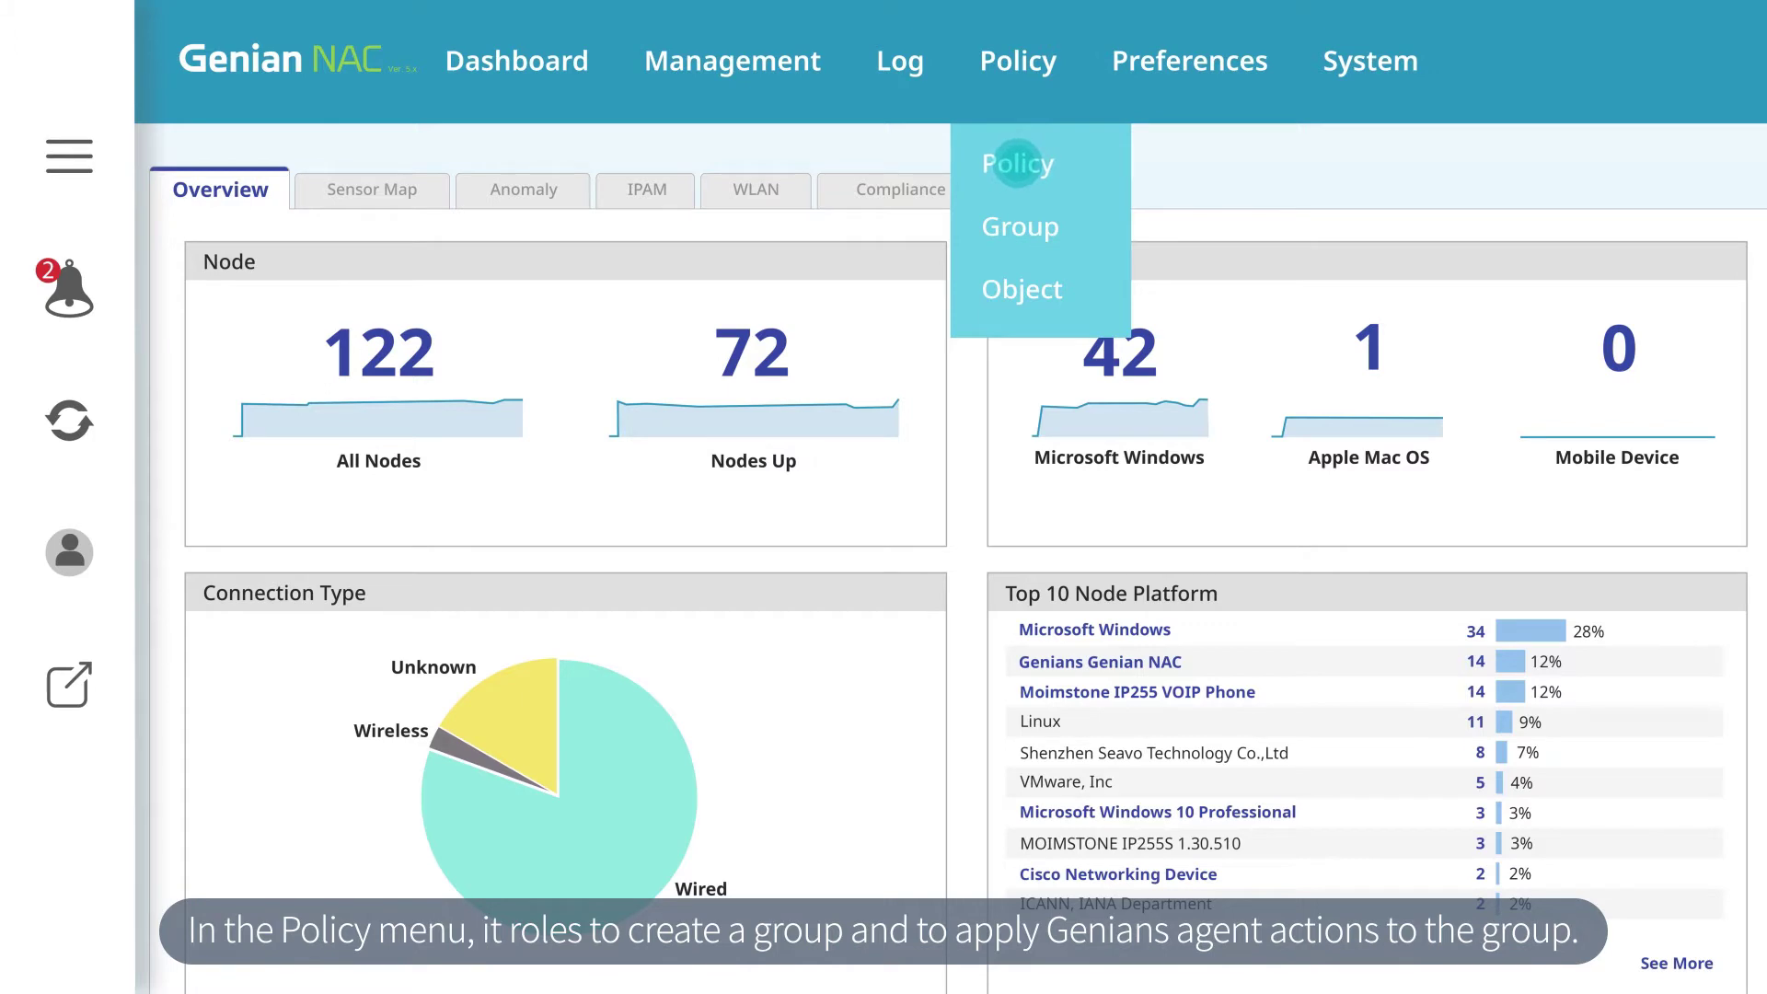
Step: Create a node group for node policy and set its ID to "Employees PC in Marketing Team"
left_click(1017, 164)
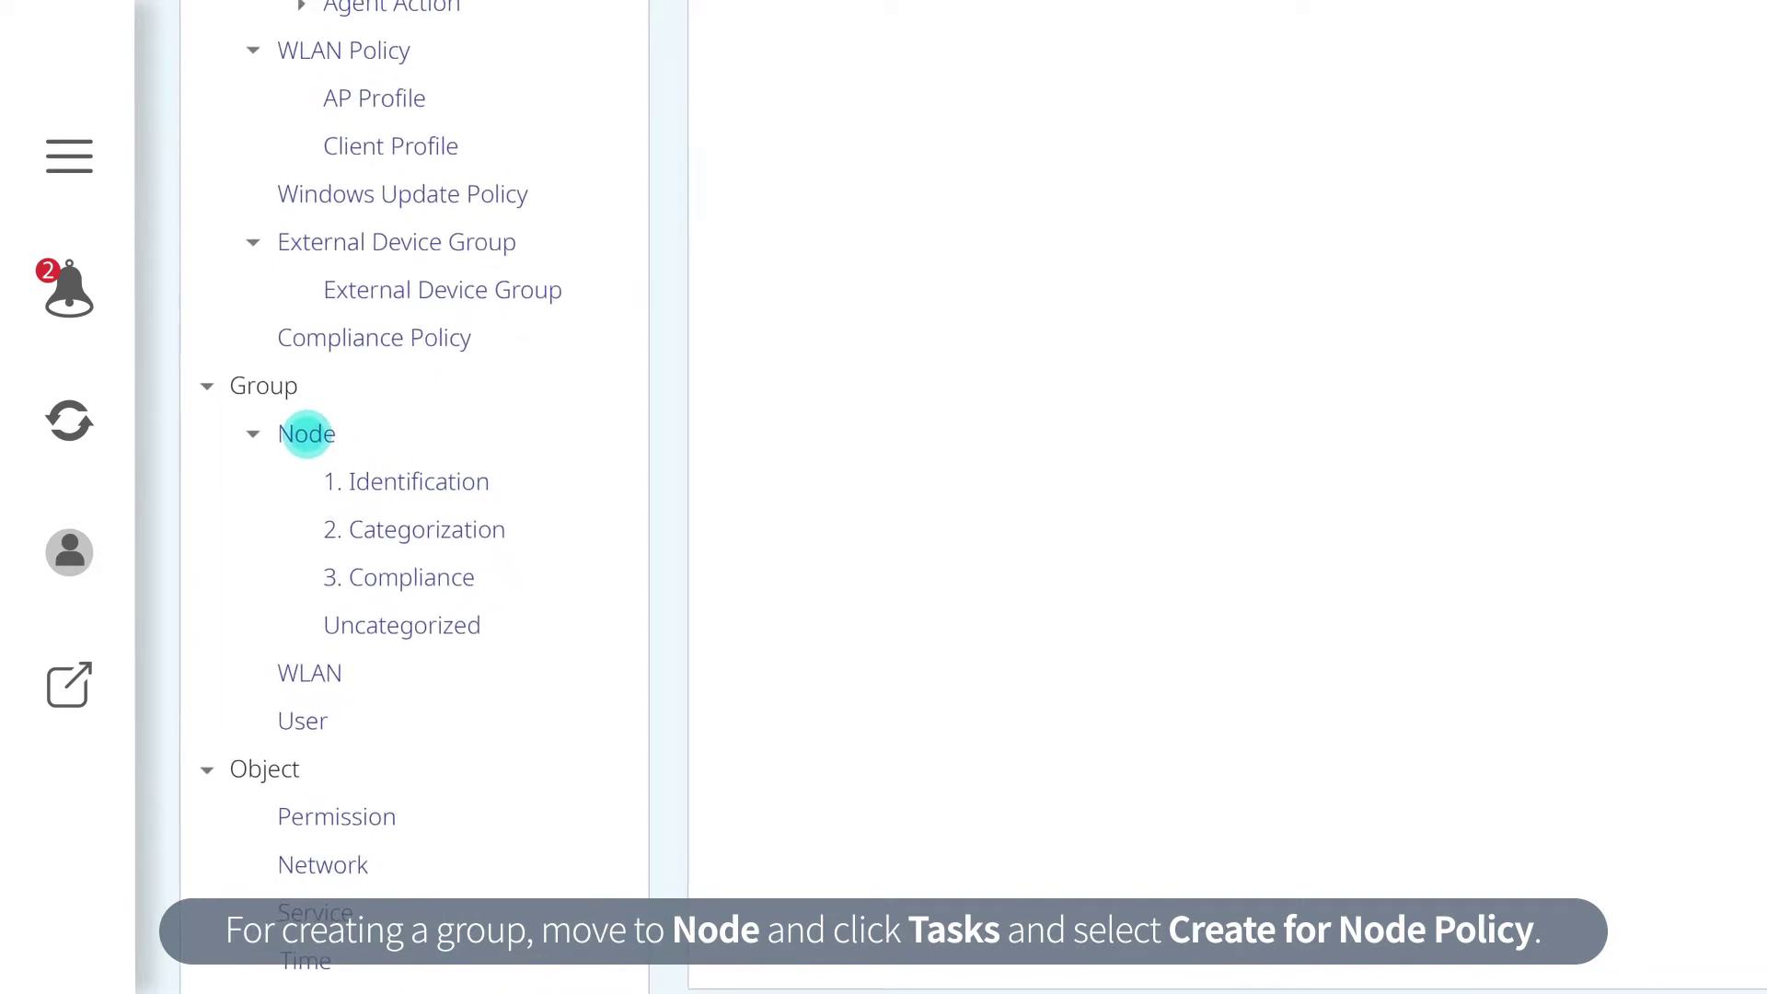
left_click(308, 430)
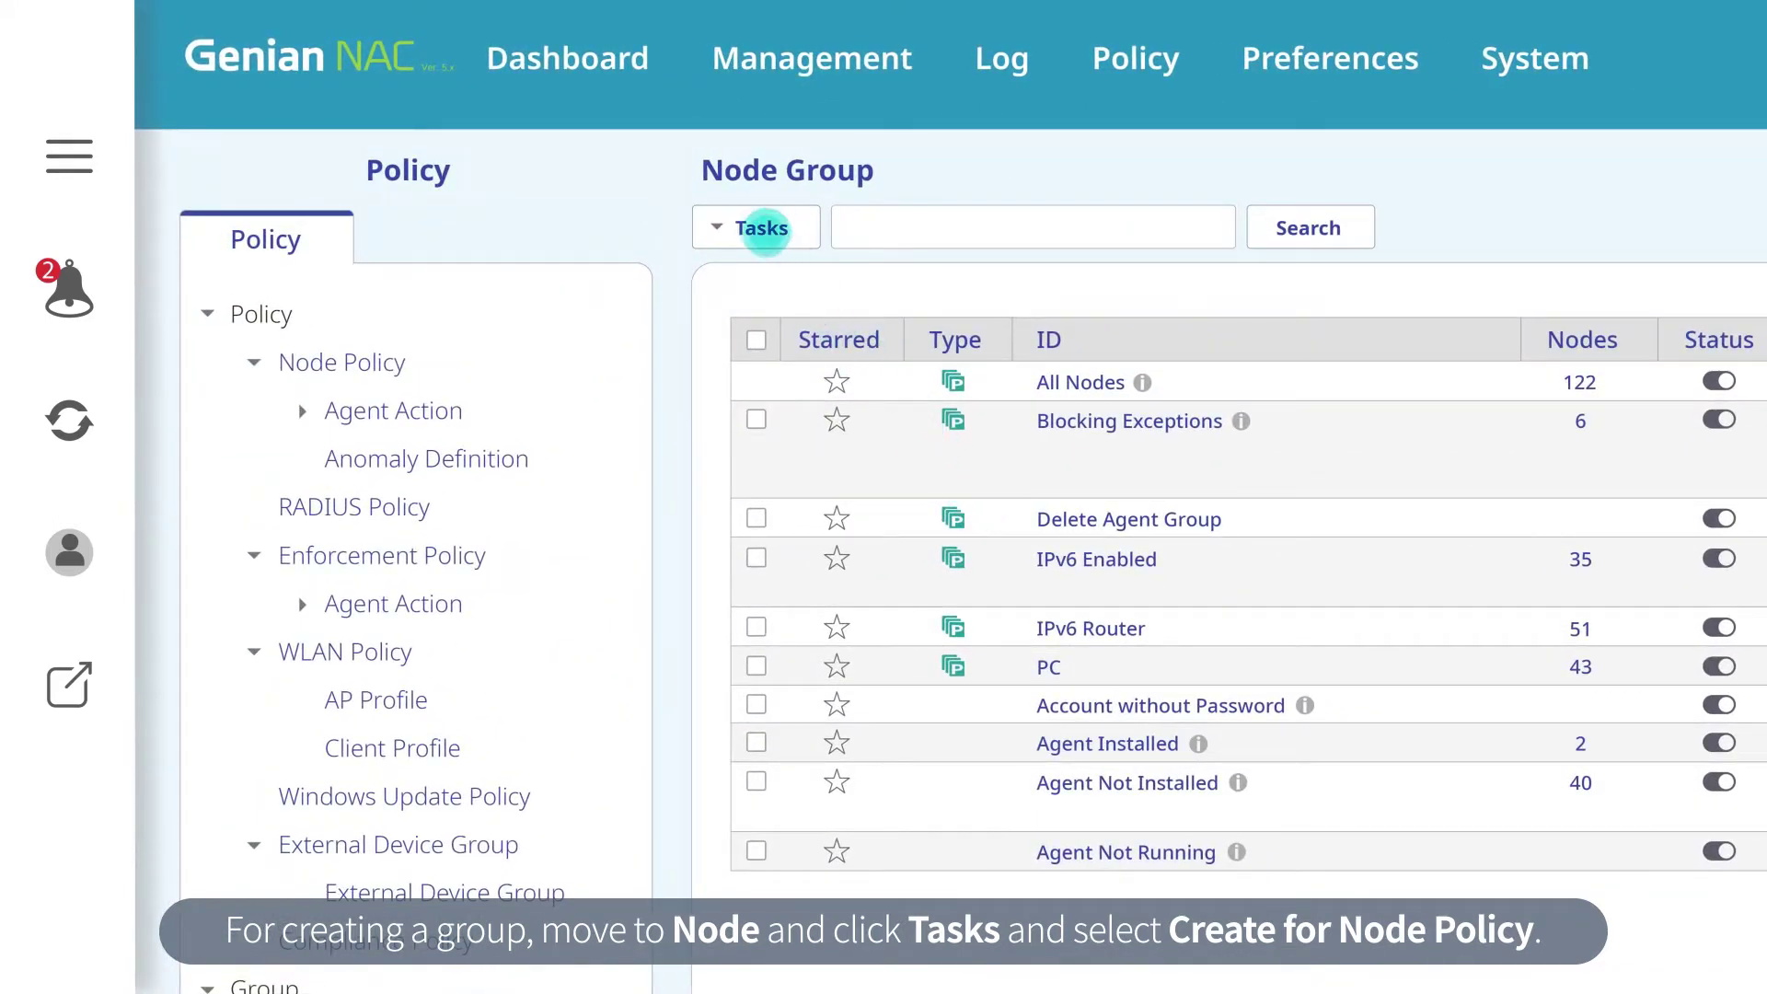
left_click(762, 228)
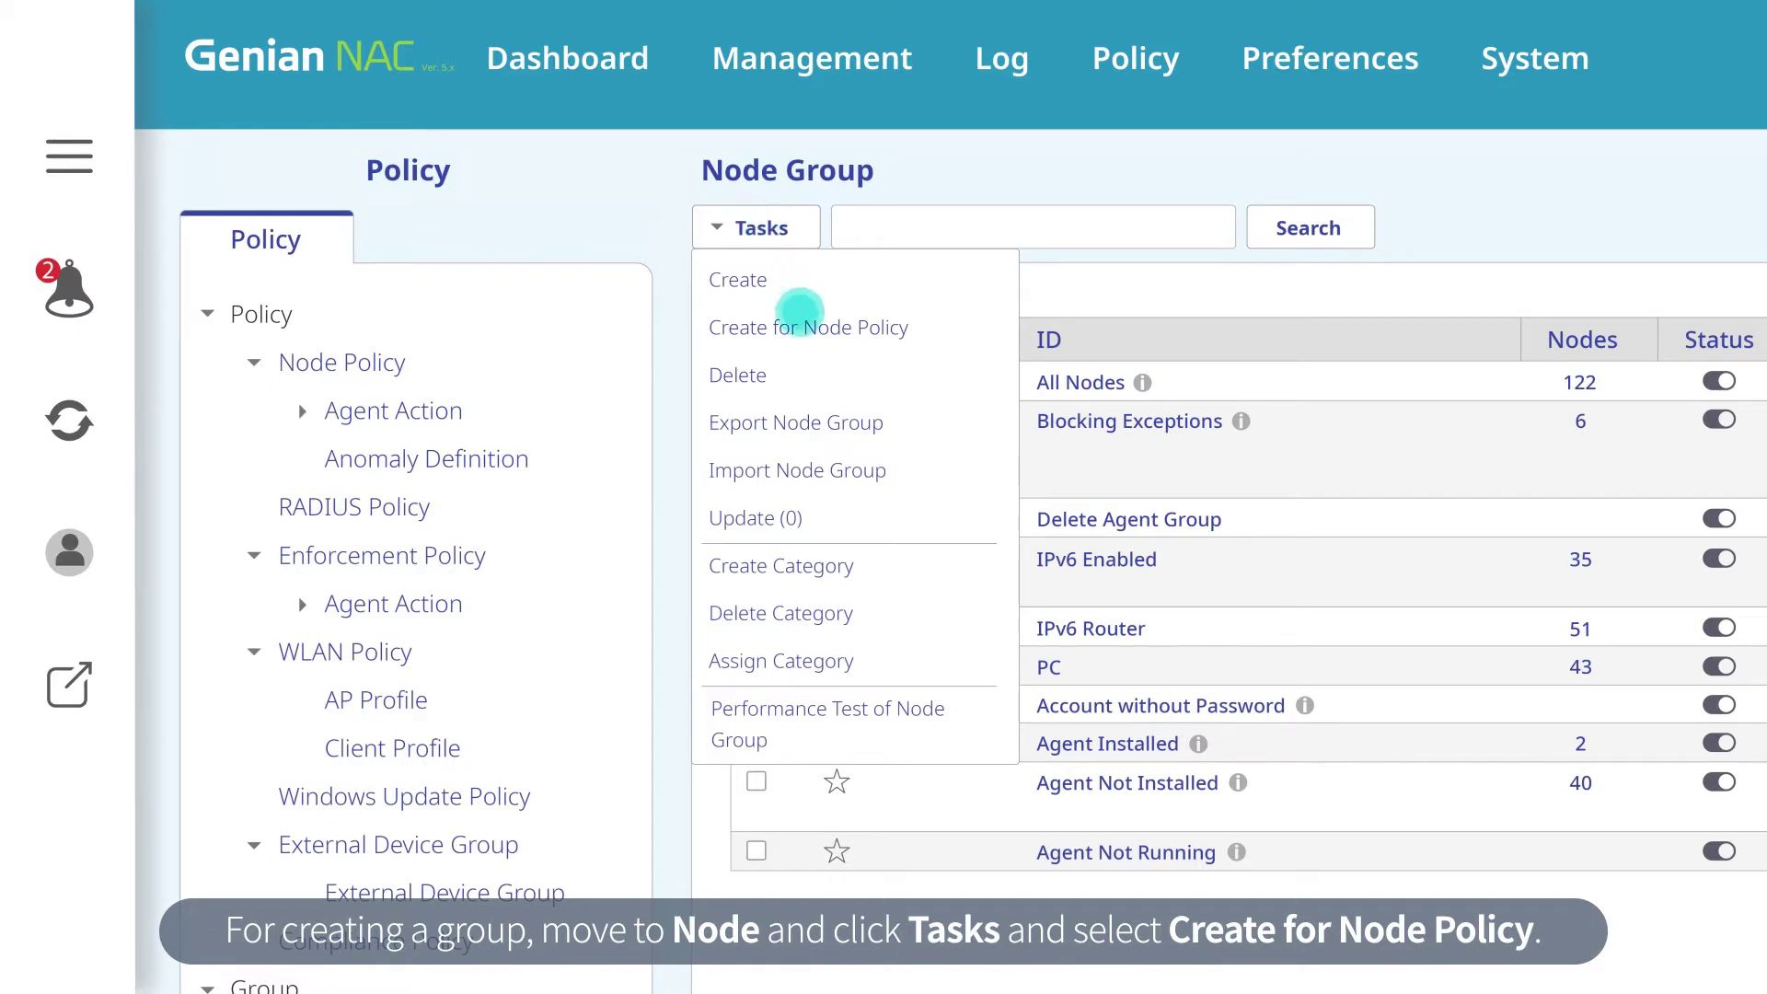
left_click(808, 329)
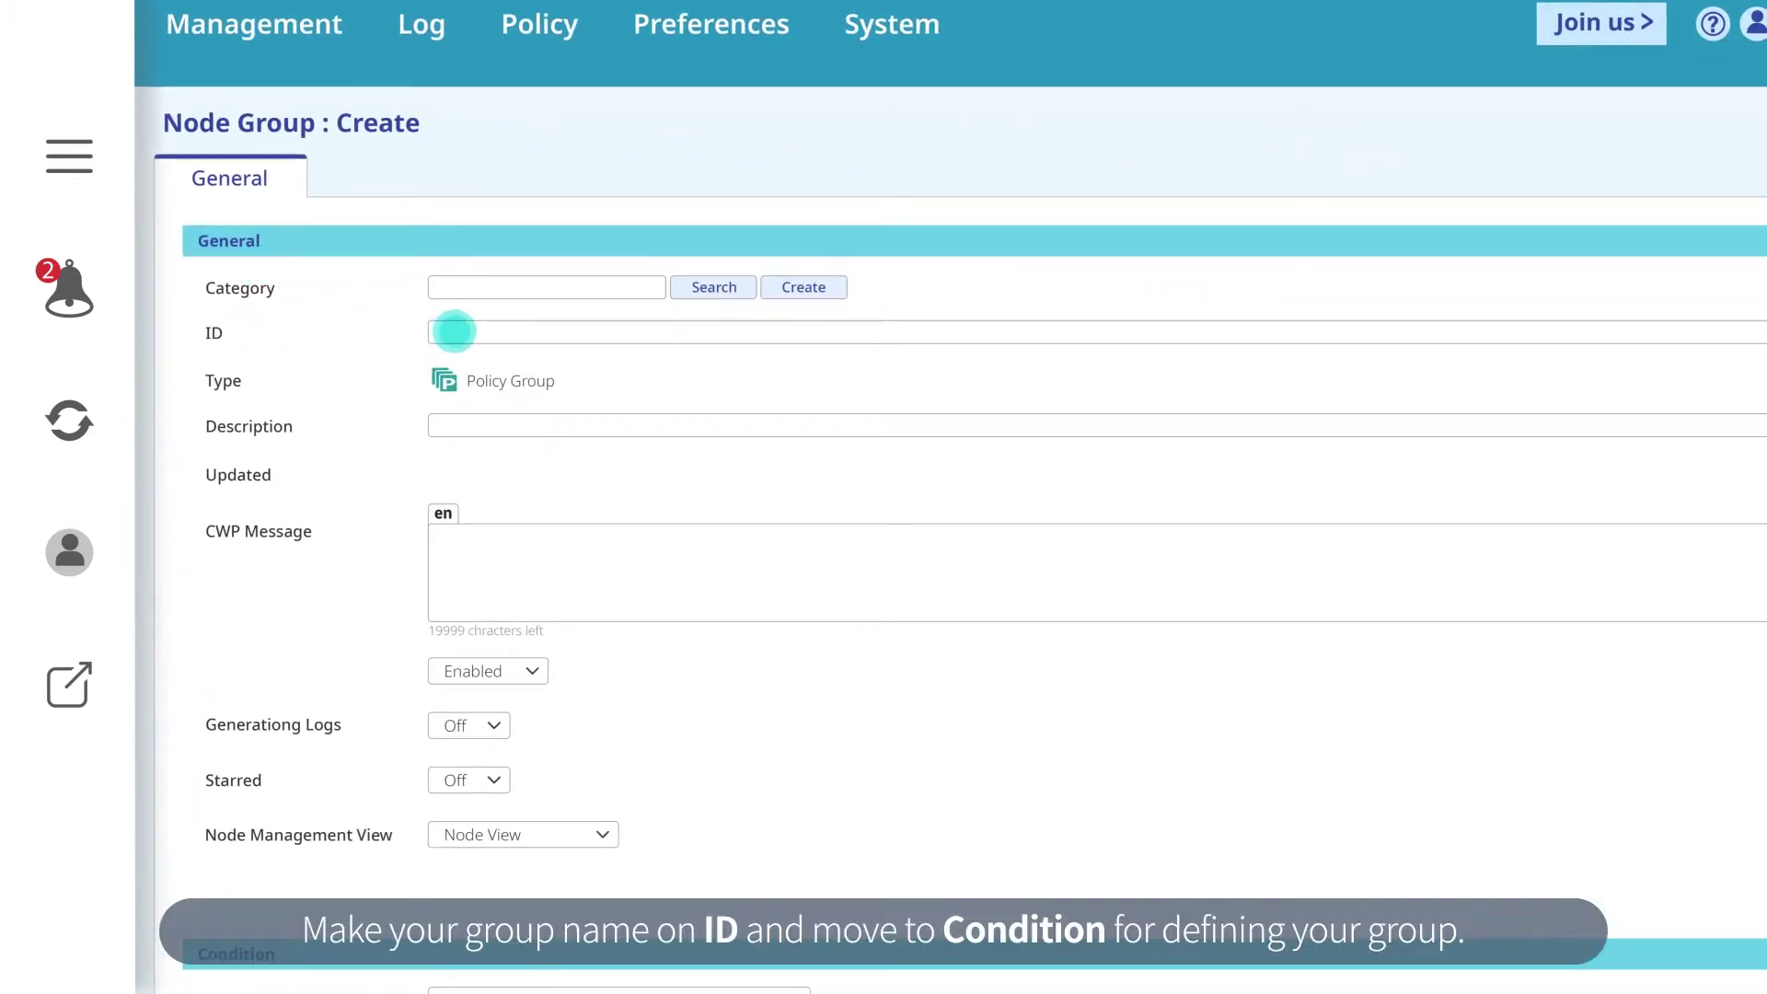
type("es PC in Marketing Team")
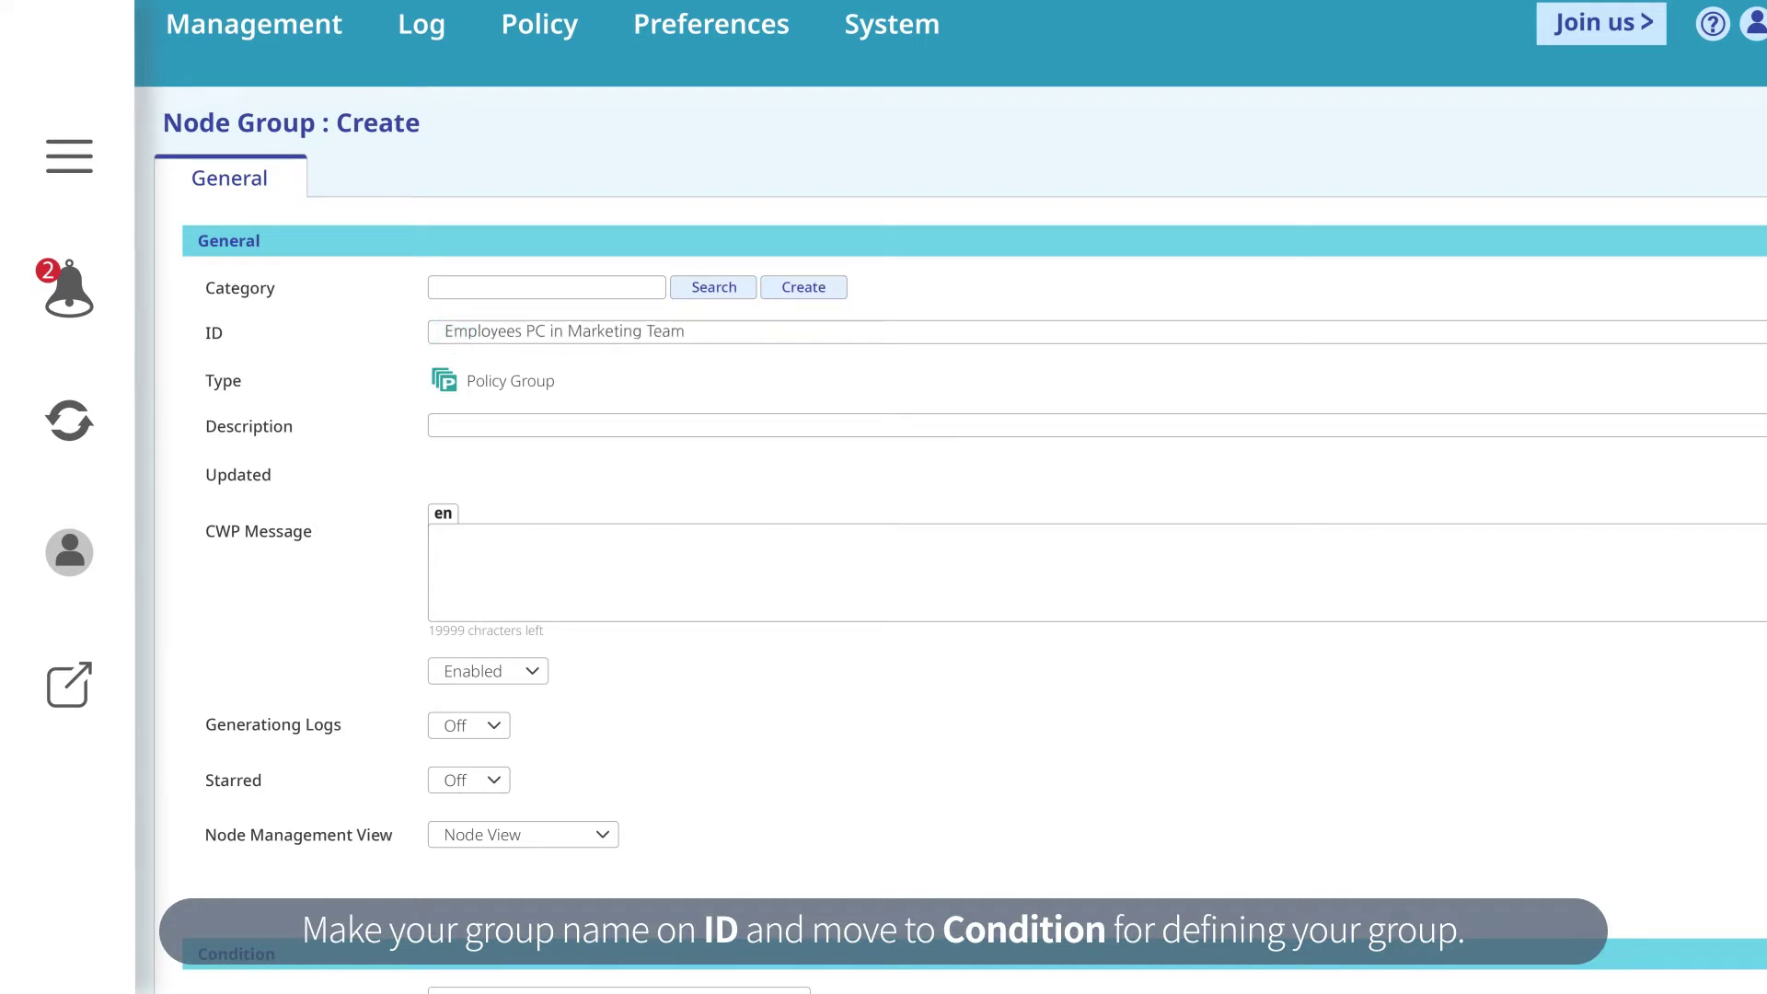
Step: Add a condition to the node group with criteria Node Type, operator "detected is equal to" and value PC
scroll(949, 497, "down", 3)
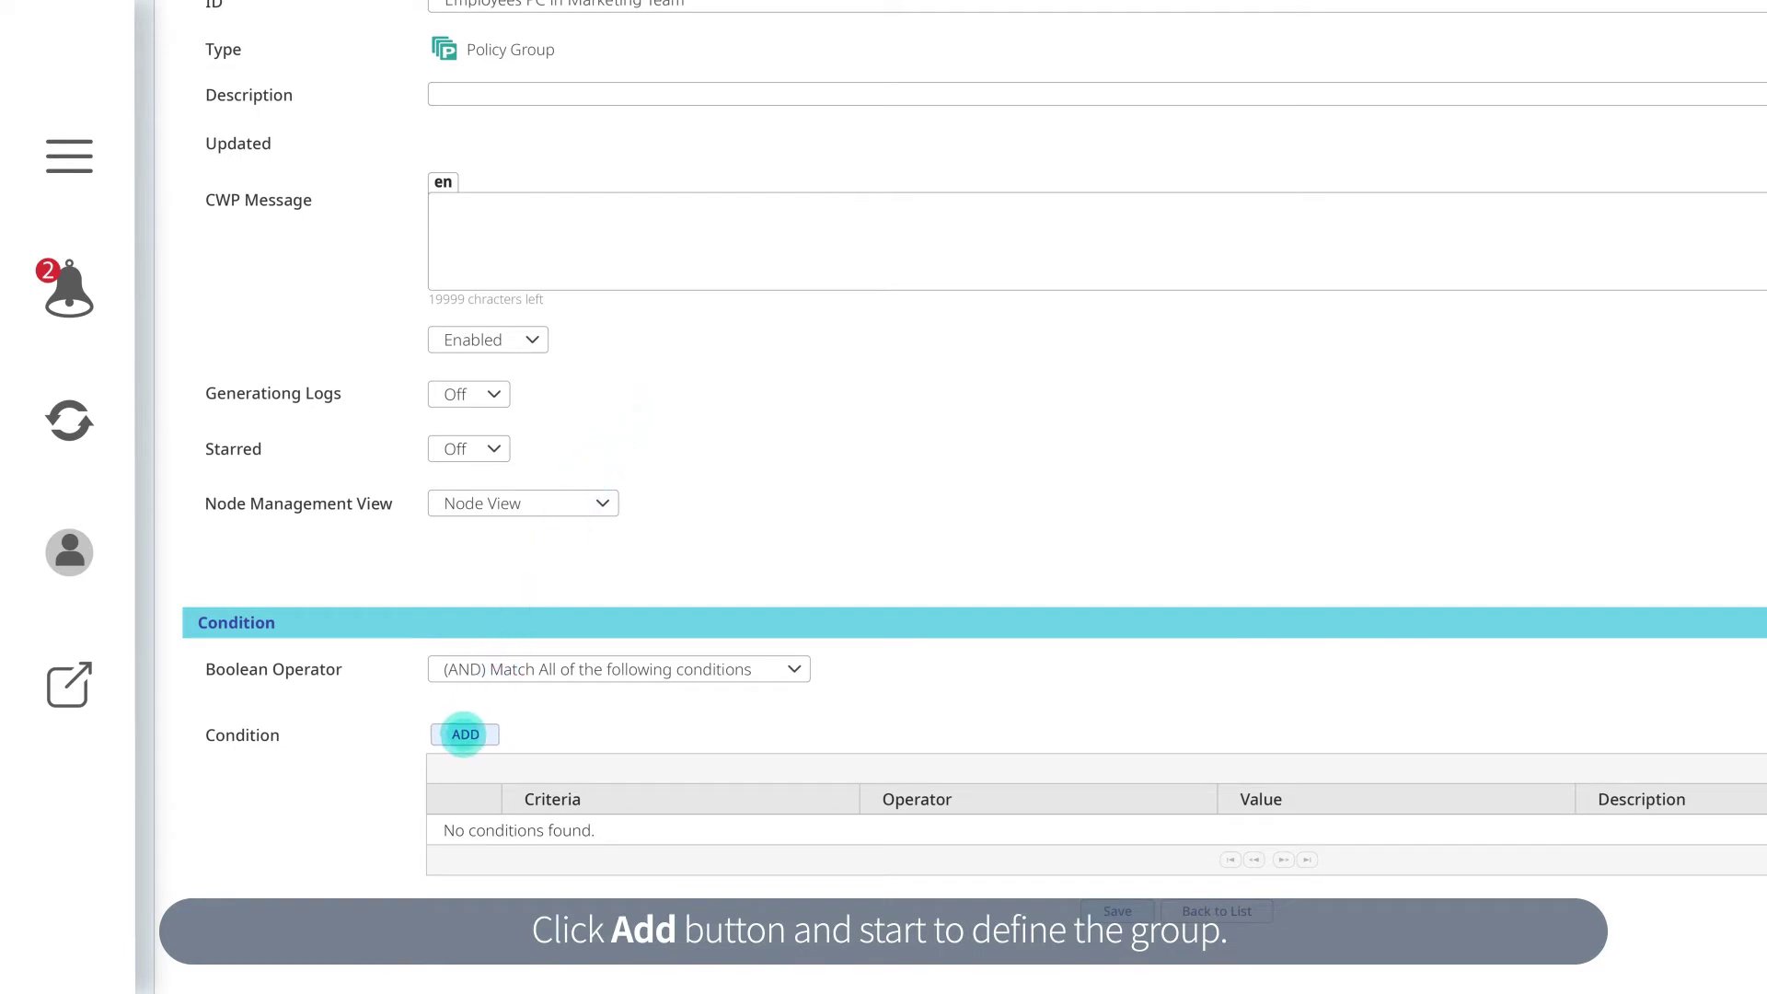
left_click(465, 733)
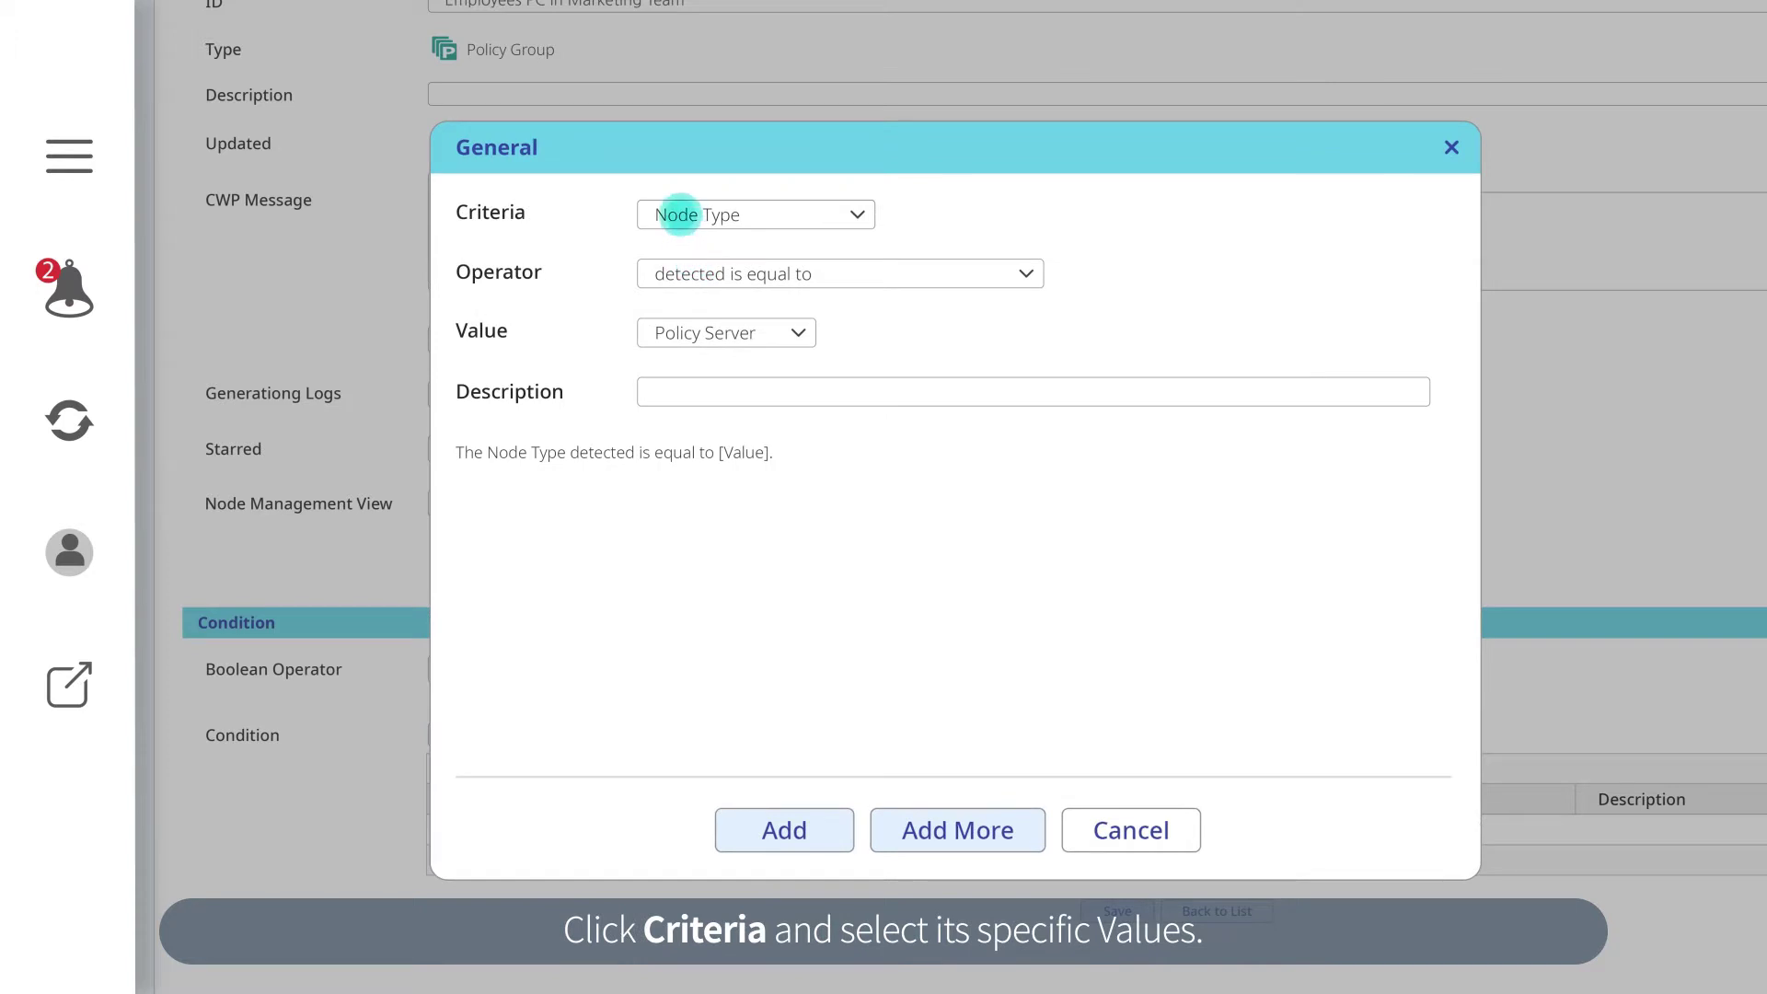
left_click(679, 214)
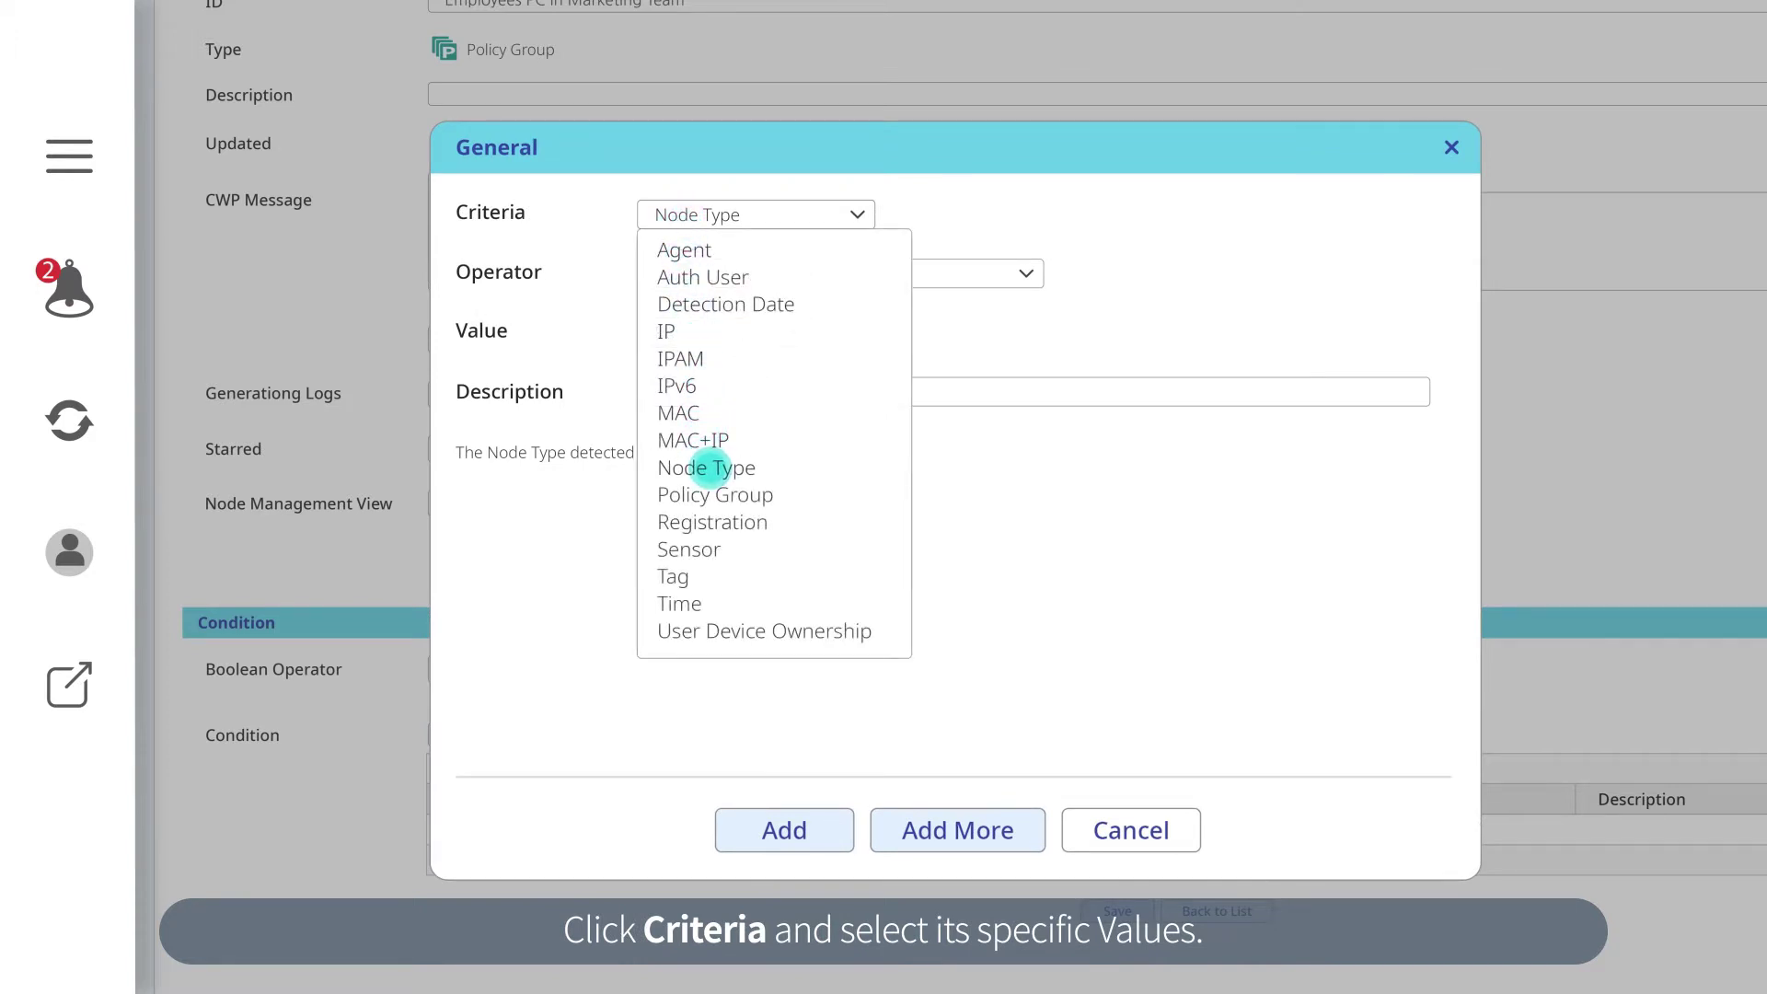
left_click(709, 469)
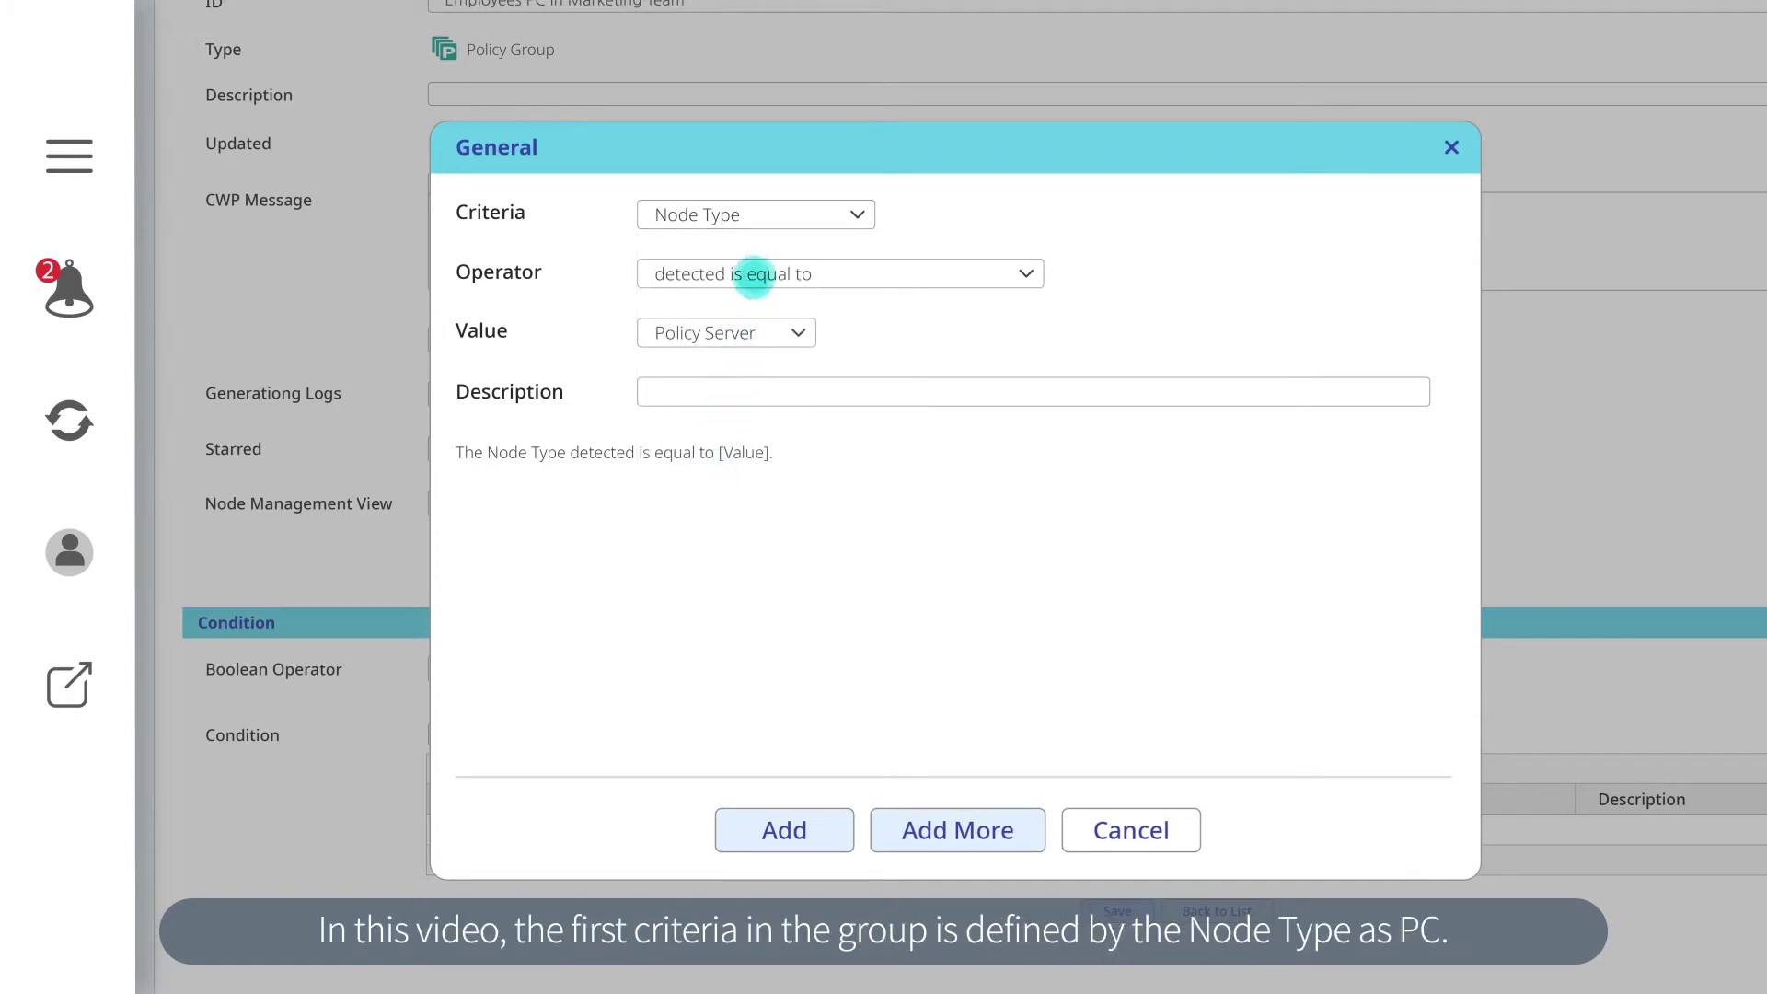
left_click(754, 274)
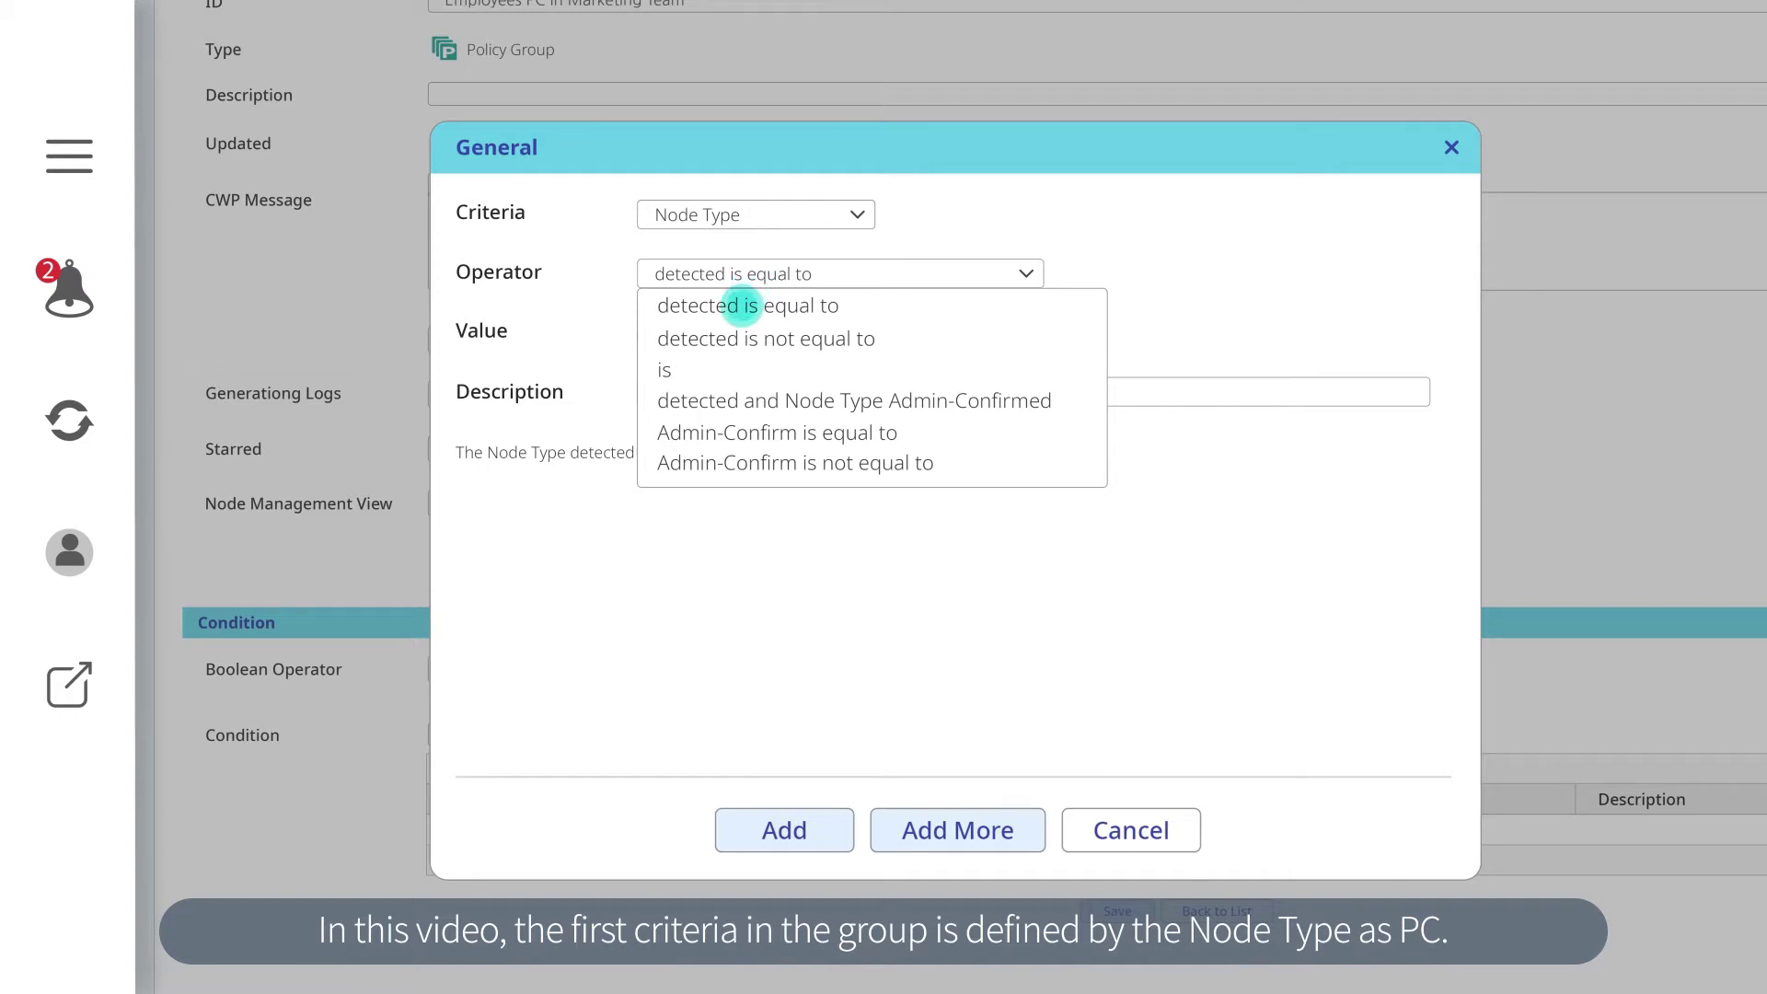
left_click(742, 306)
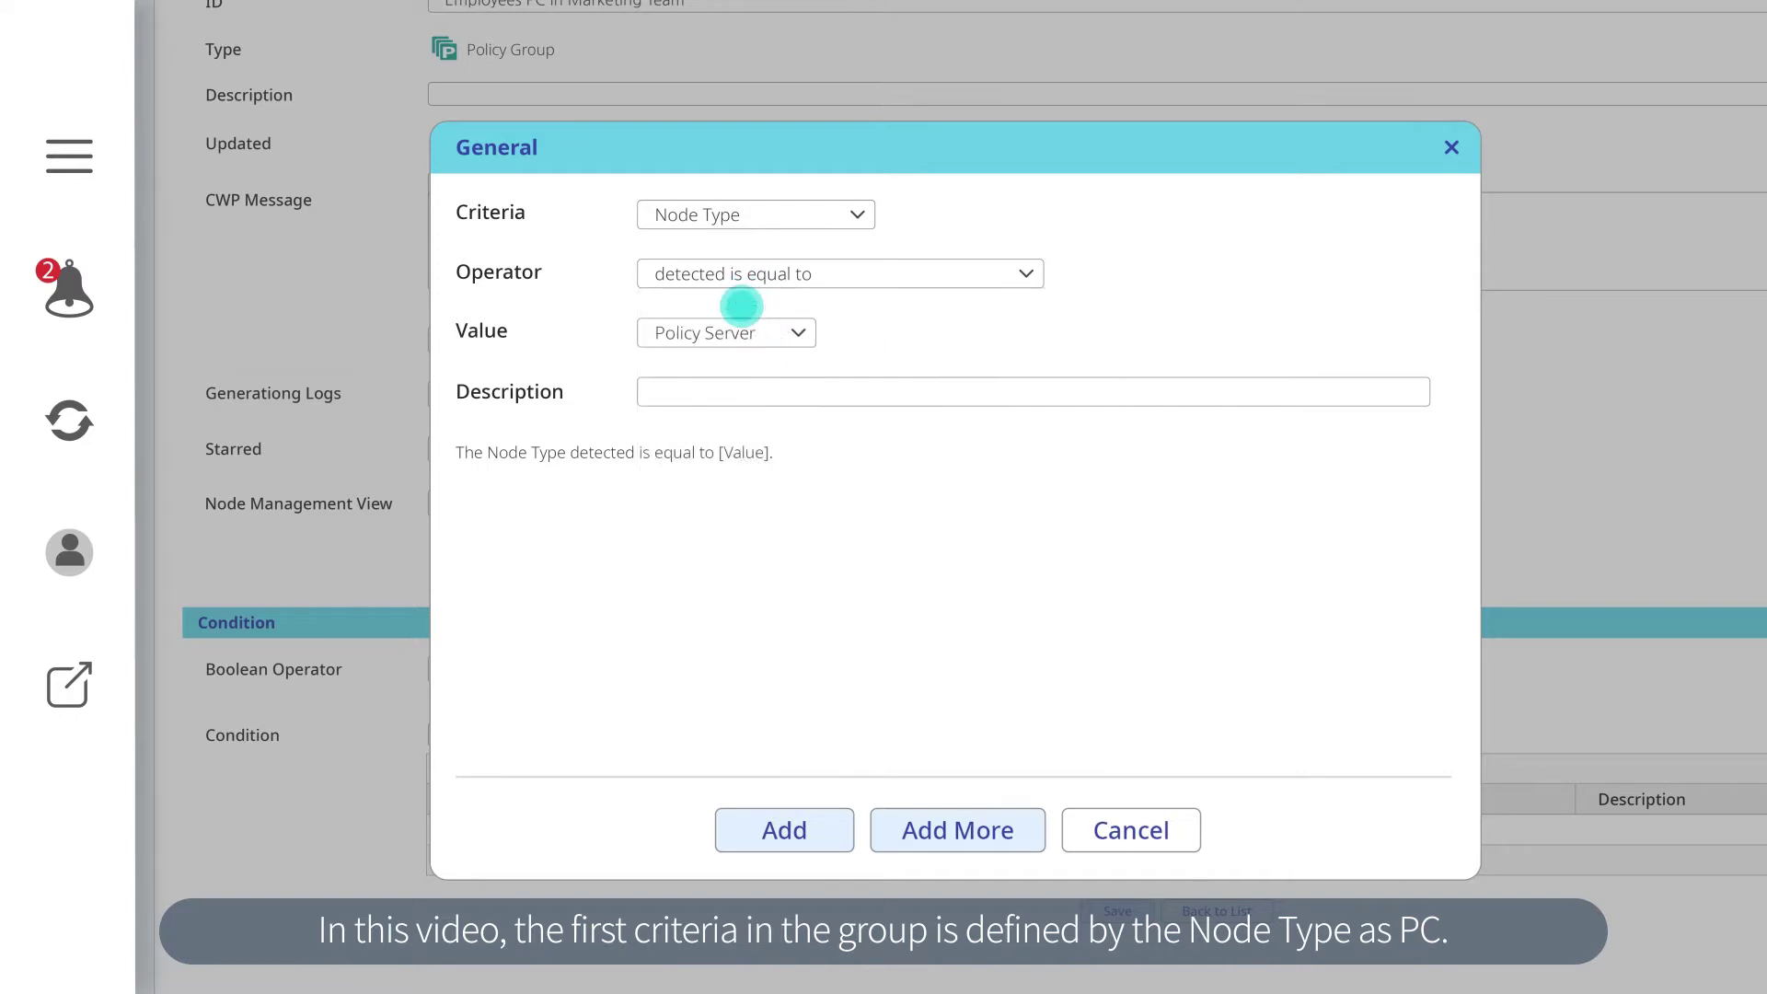
left_click(706, 332)
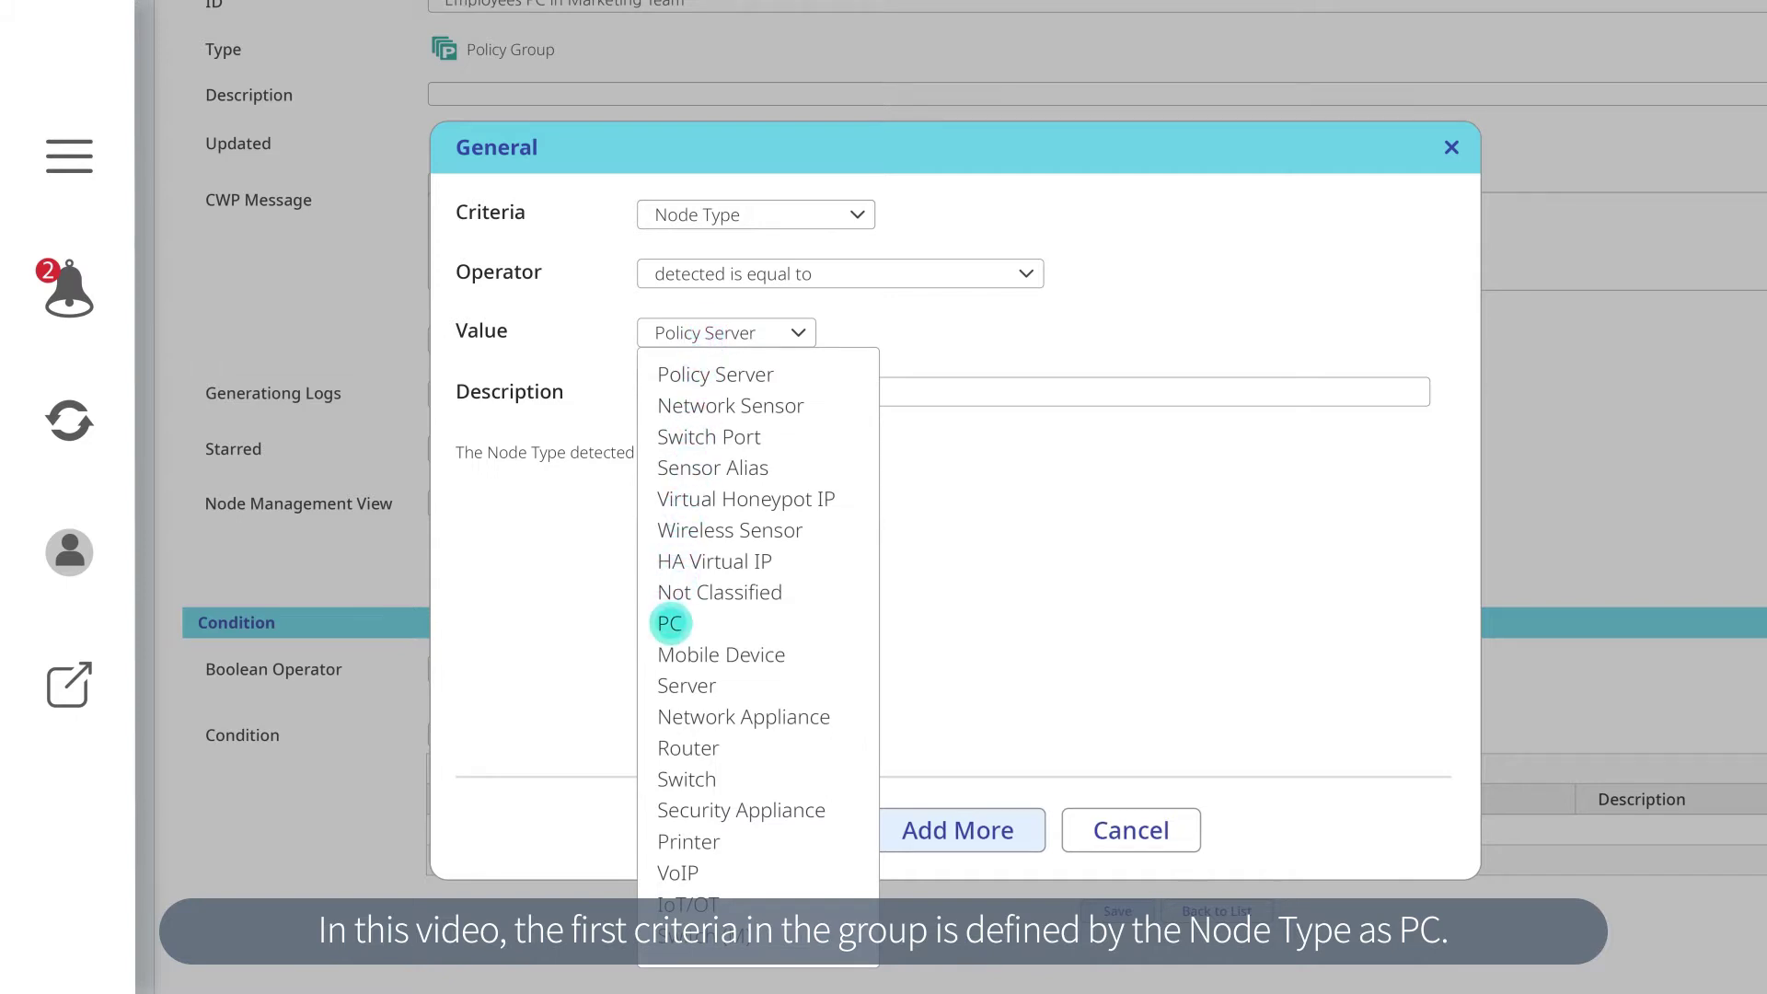
left_click(670, 624)
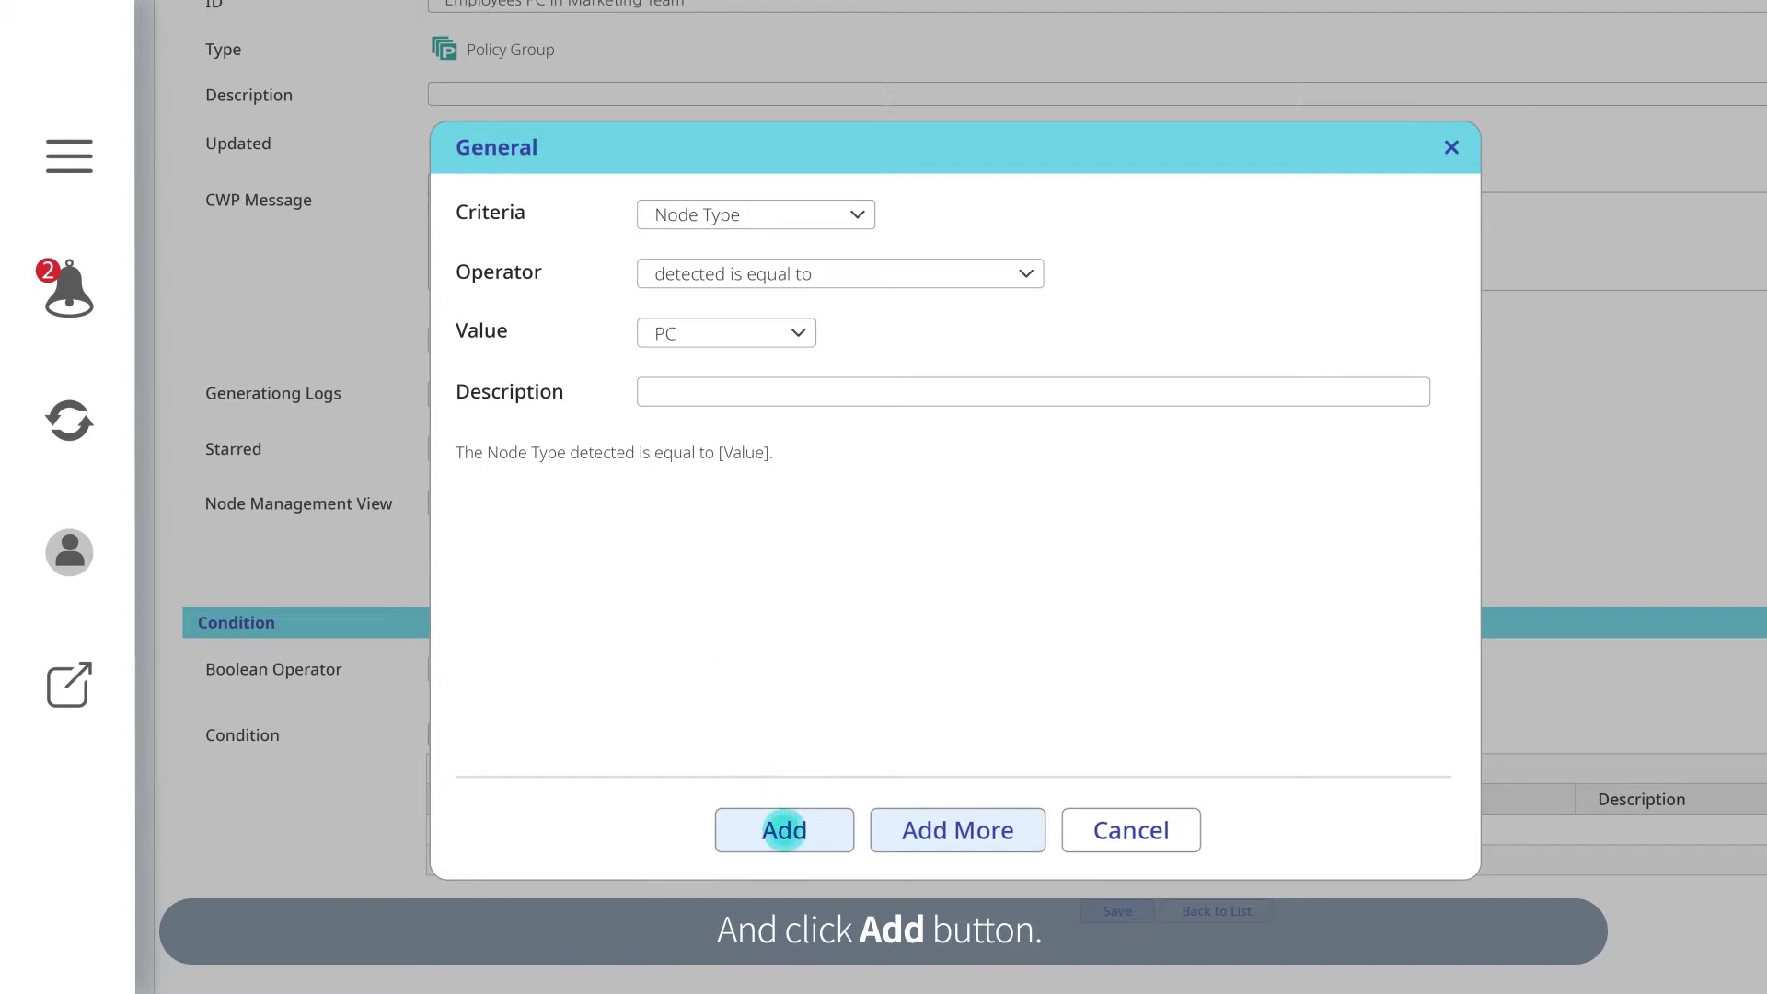
left_click(784, 830)
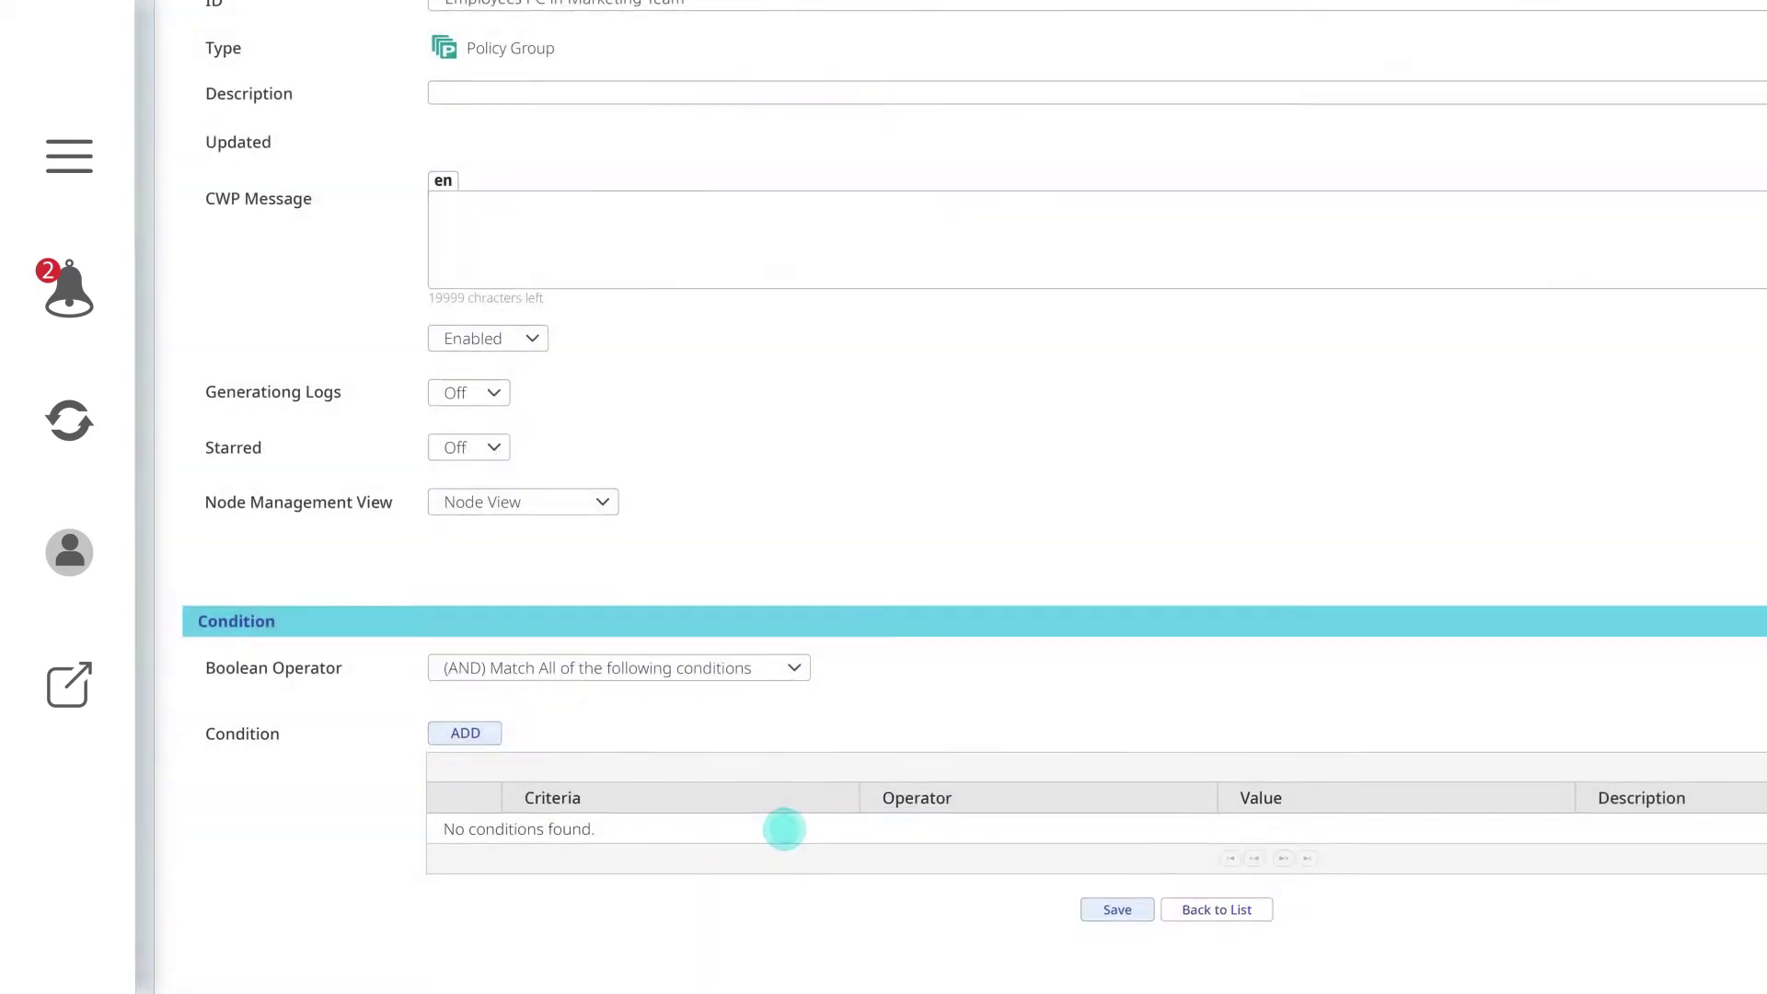
Step: Add a second condition to the node group requiring the IP to be between 172.29.30.180 and 172.29.30.185
scroll(785, 831, "down", 1)
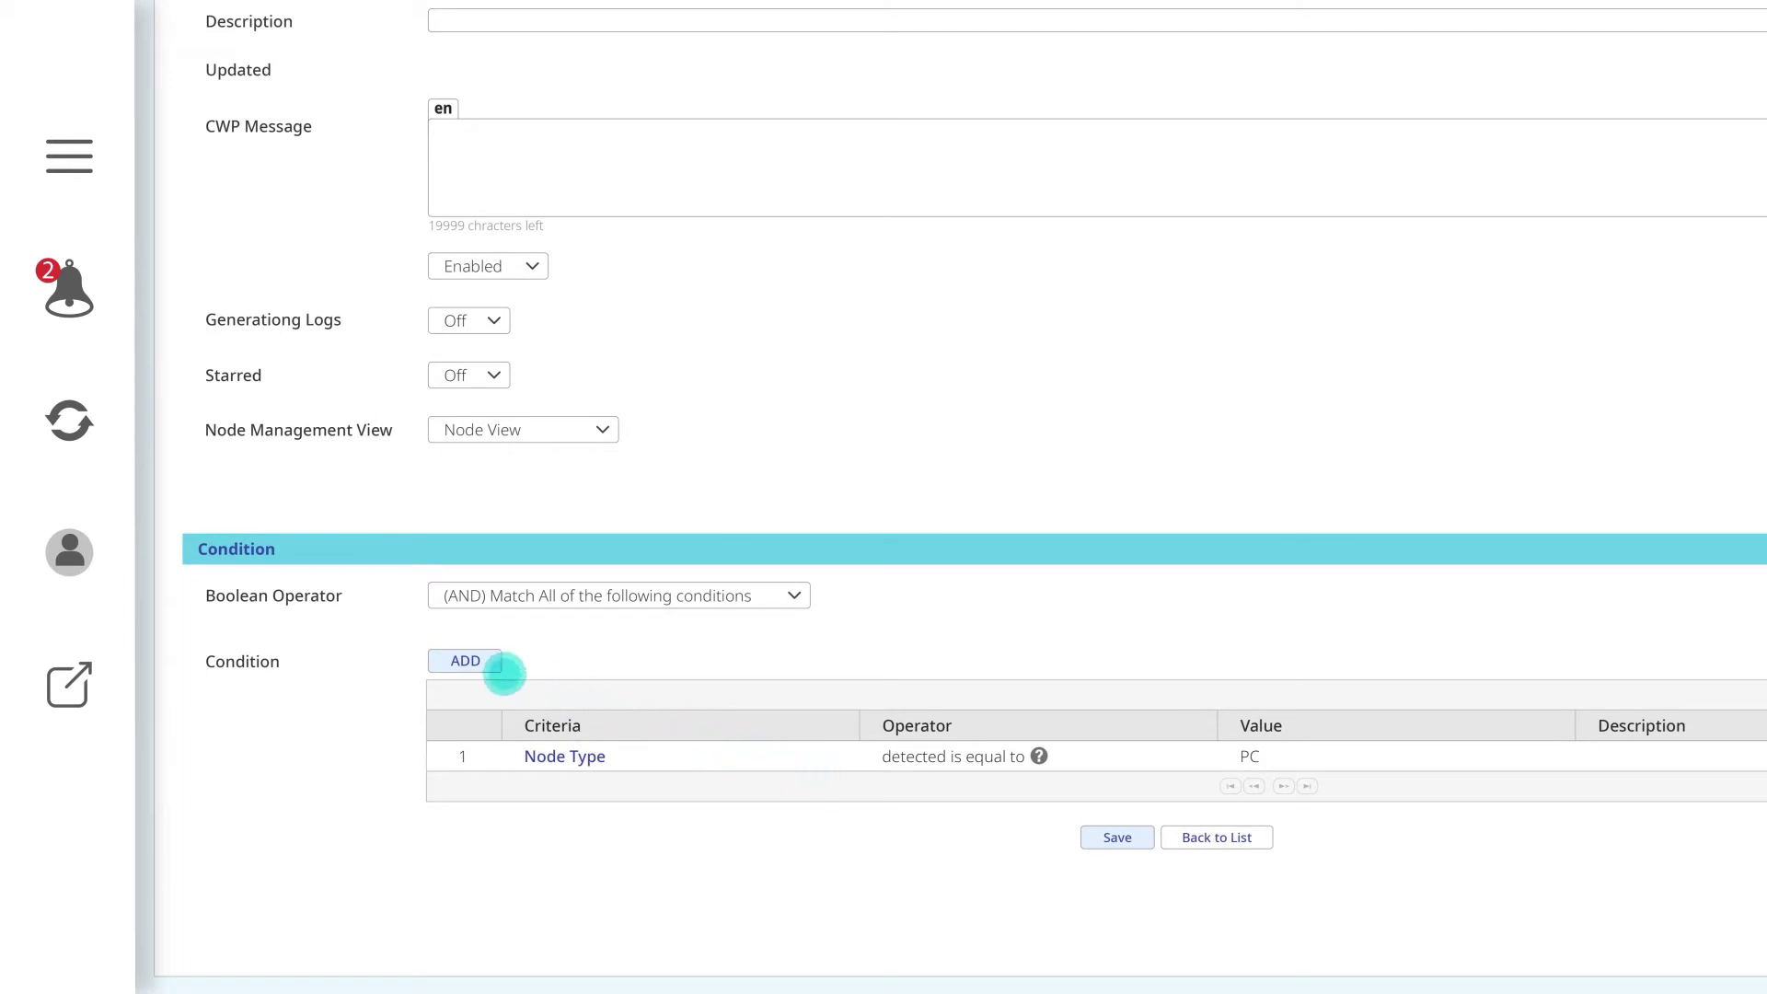
left_click(465, 661)
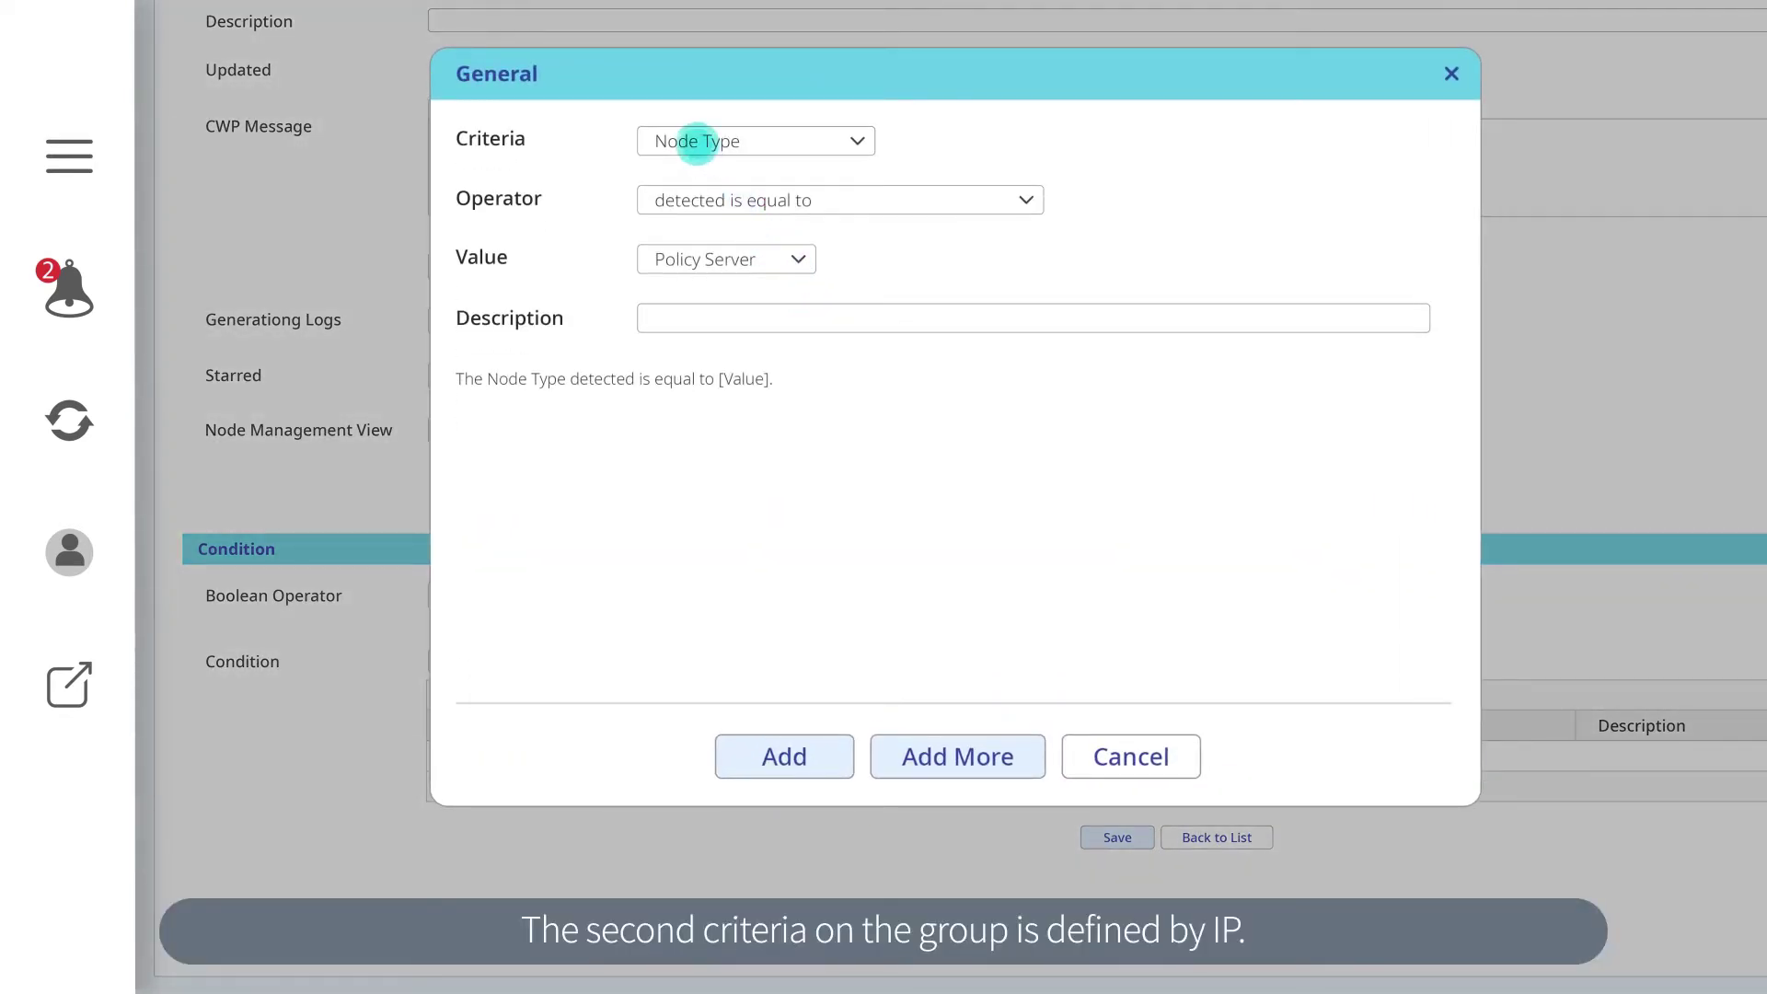
left_click(697, 144)
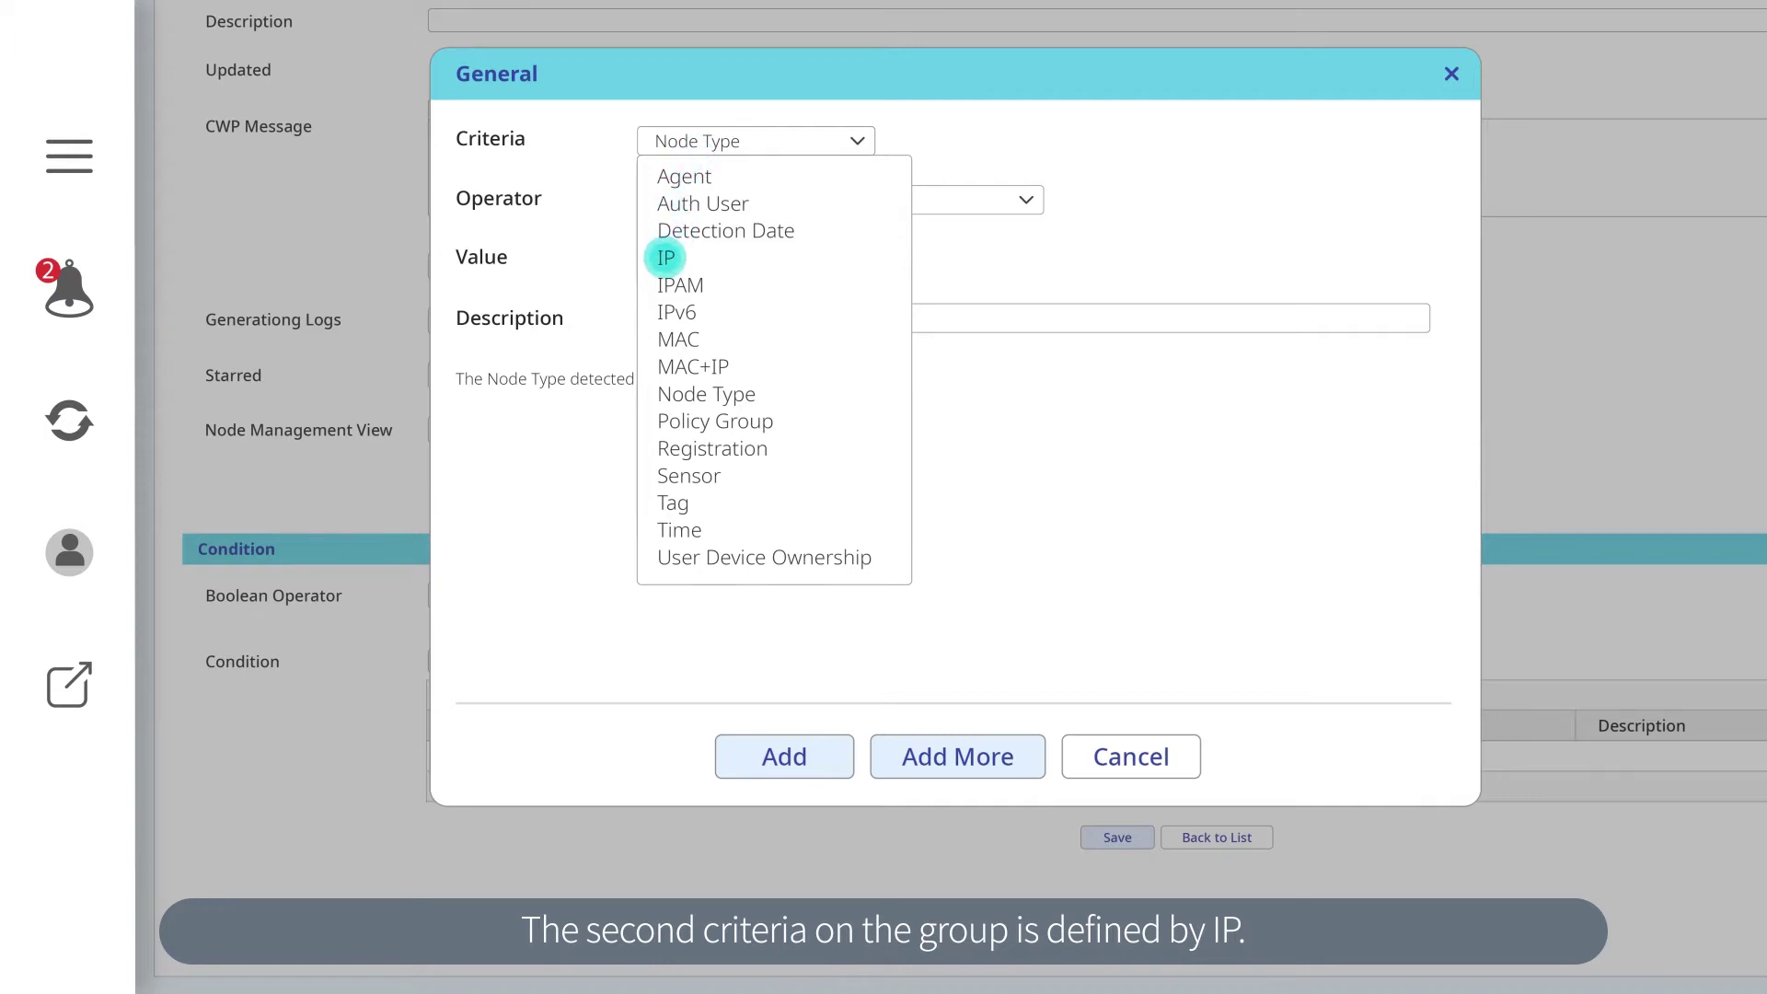
left_click(666, 257)
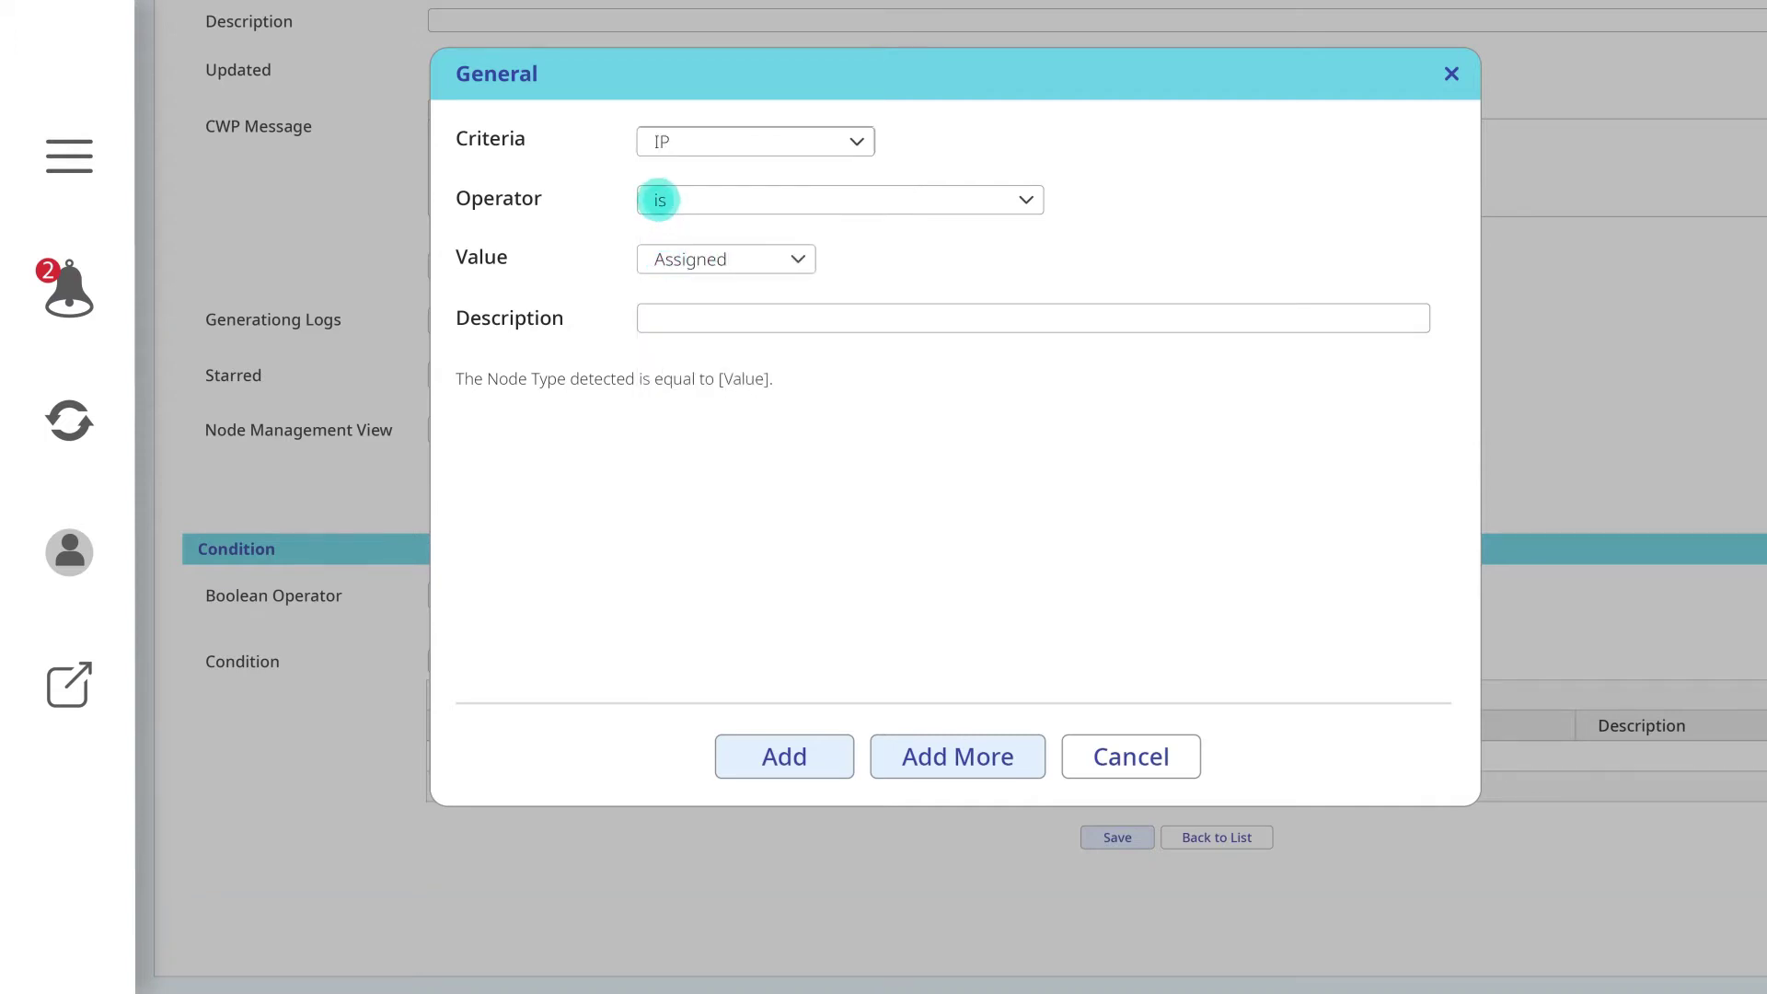
left_click(659, 200)
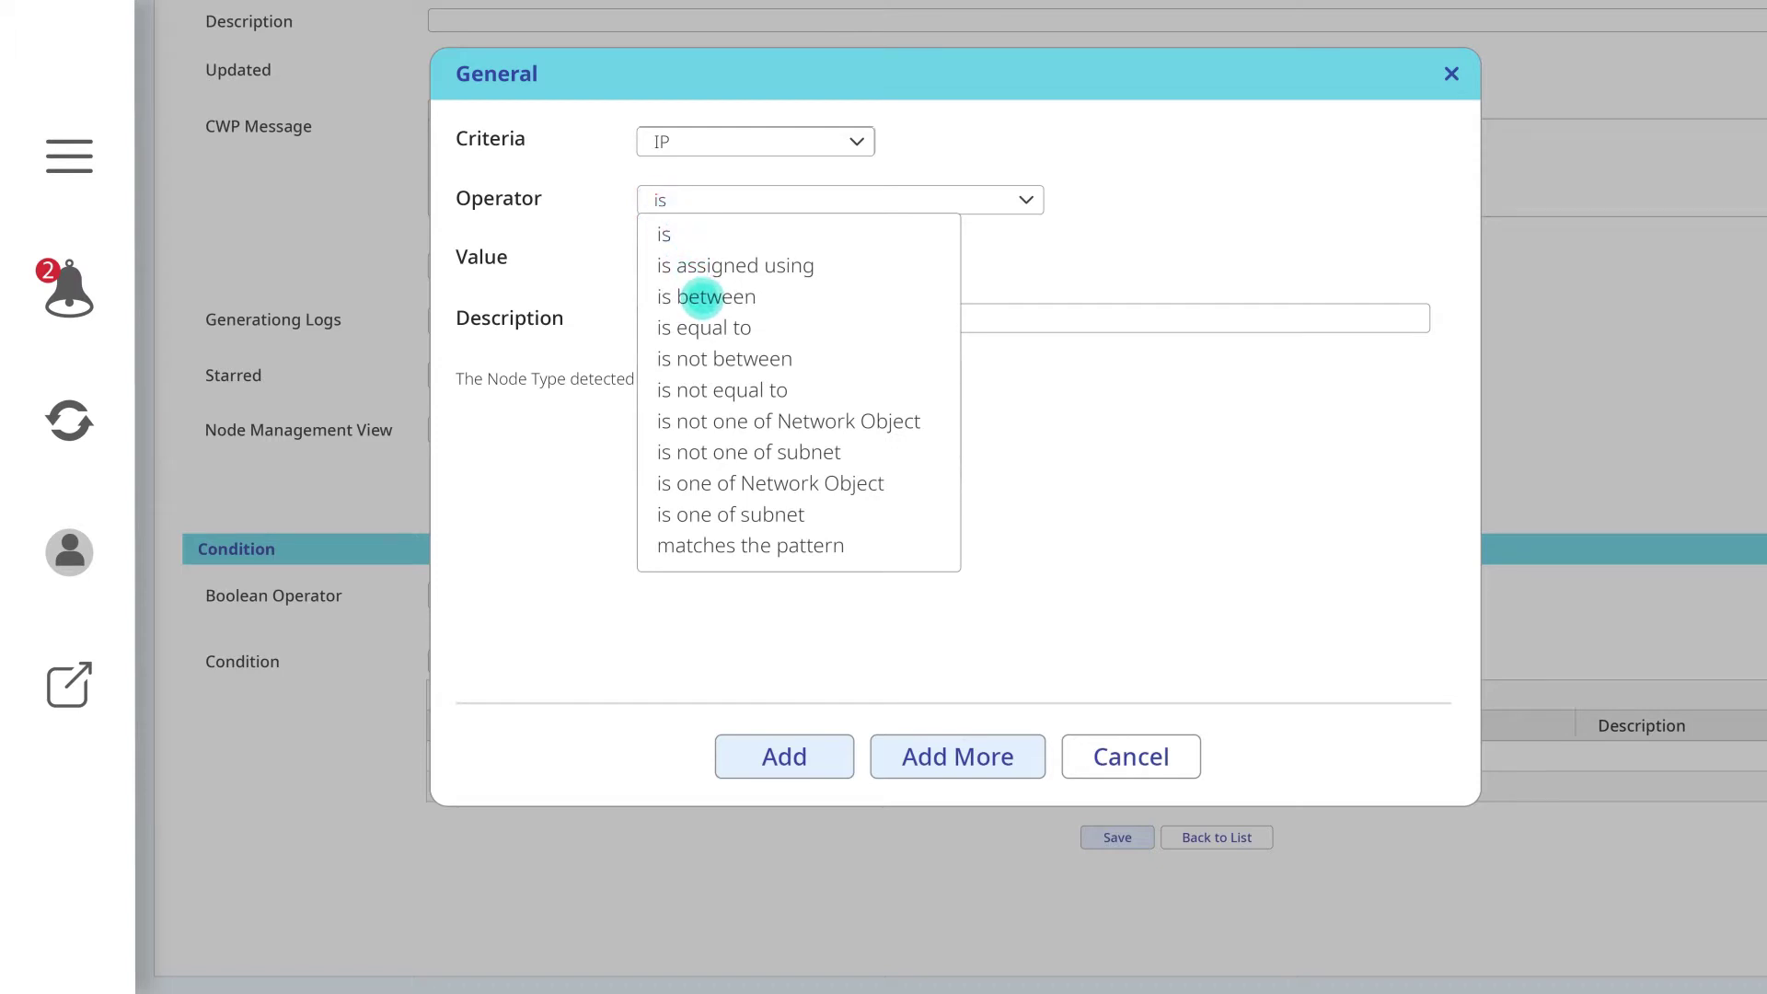
left_click(703, 296)
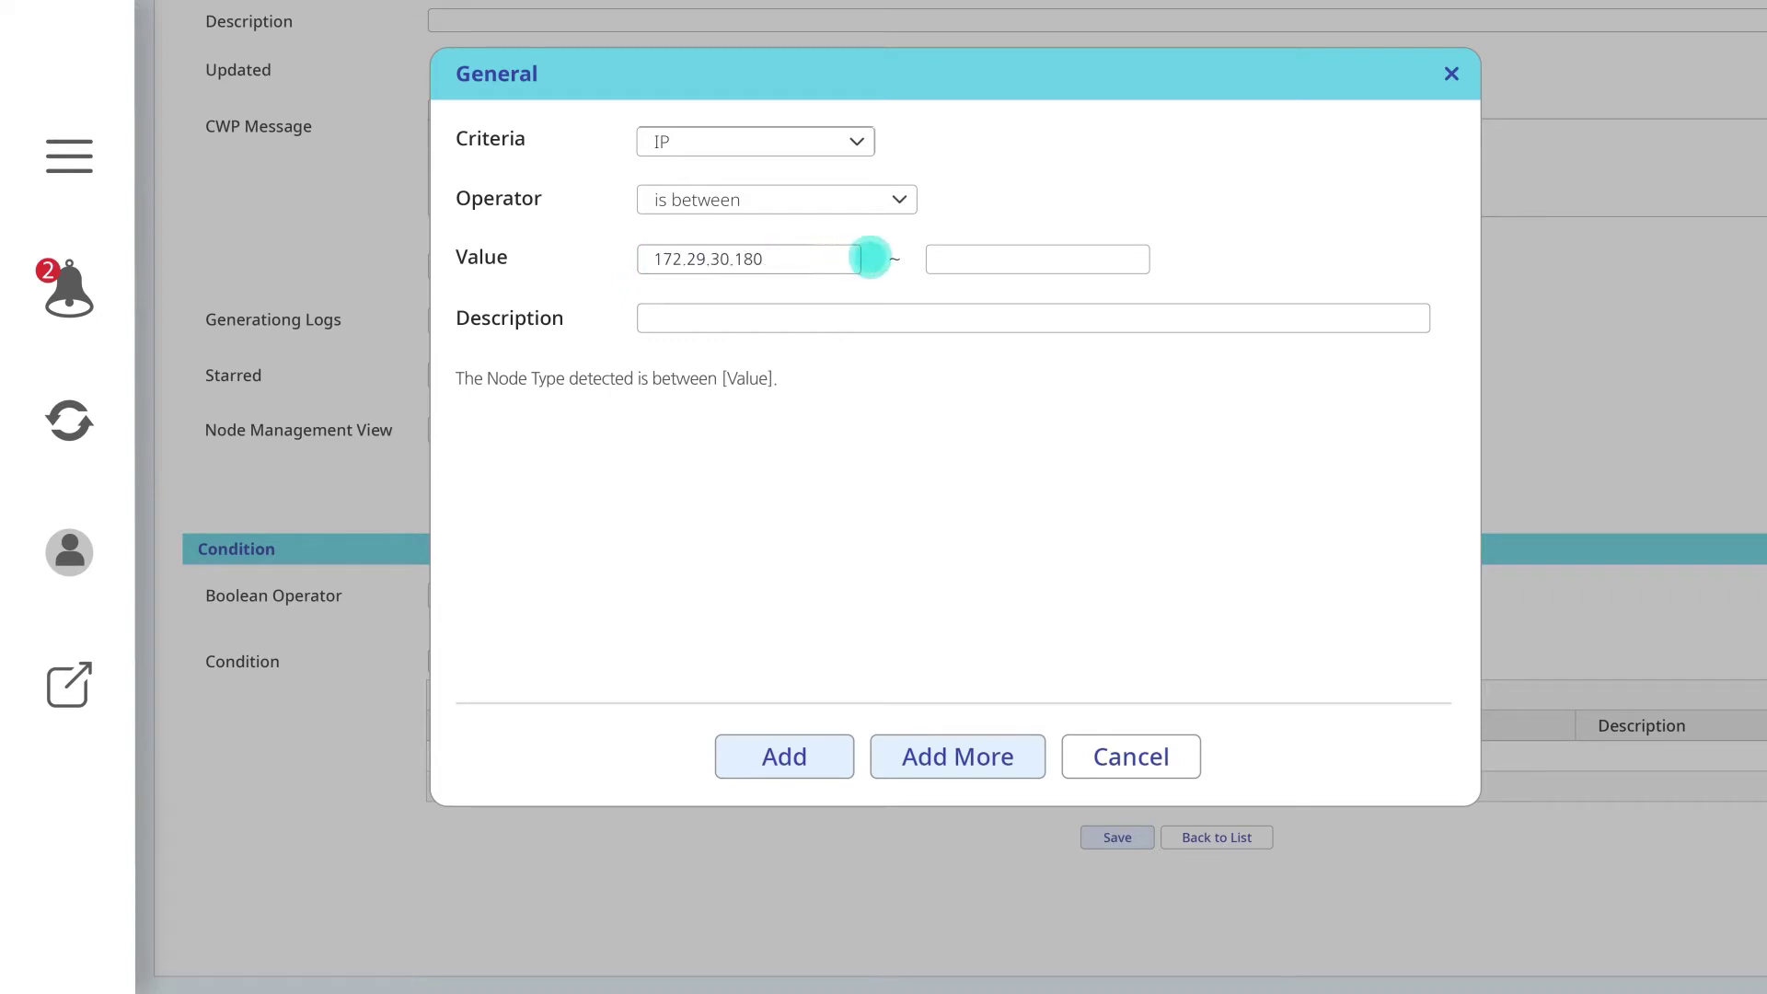
left_click(945, 258)
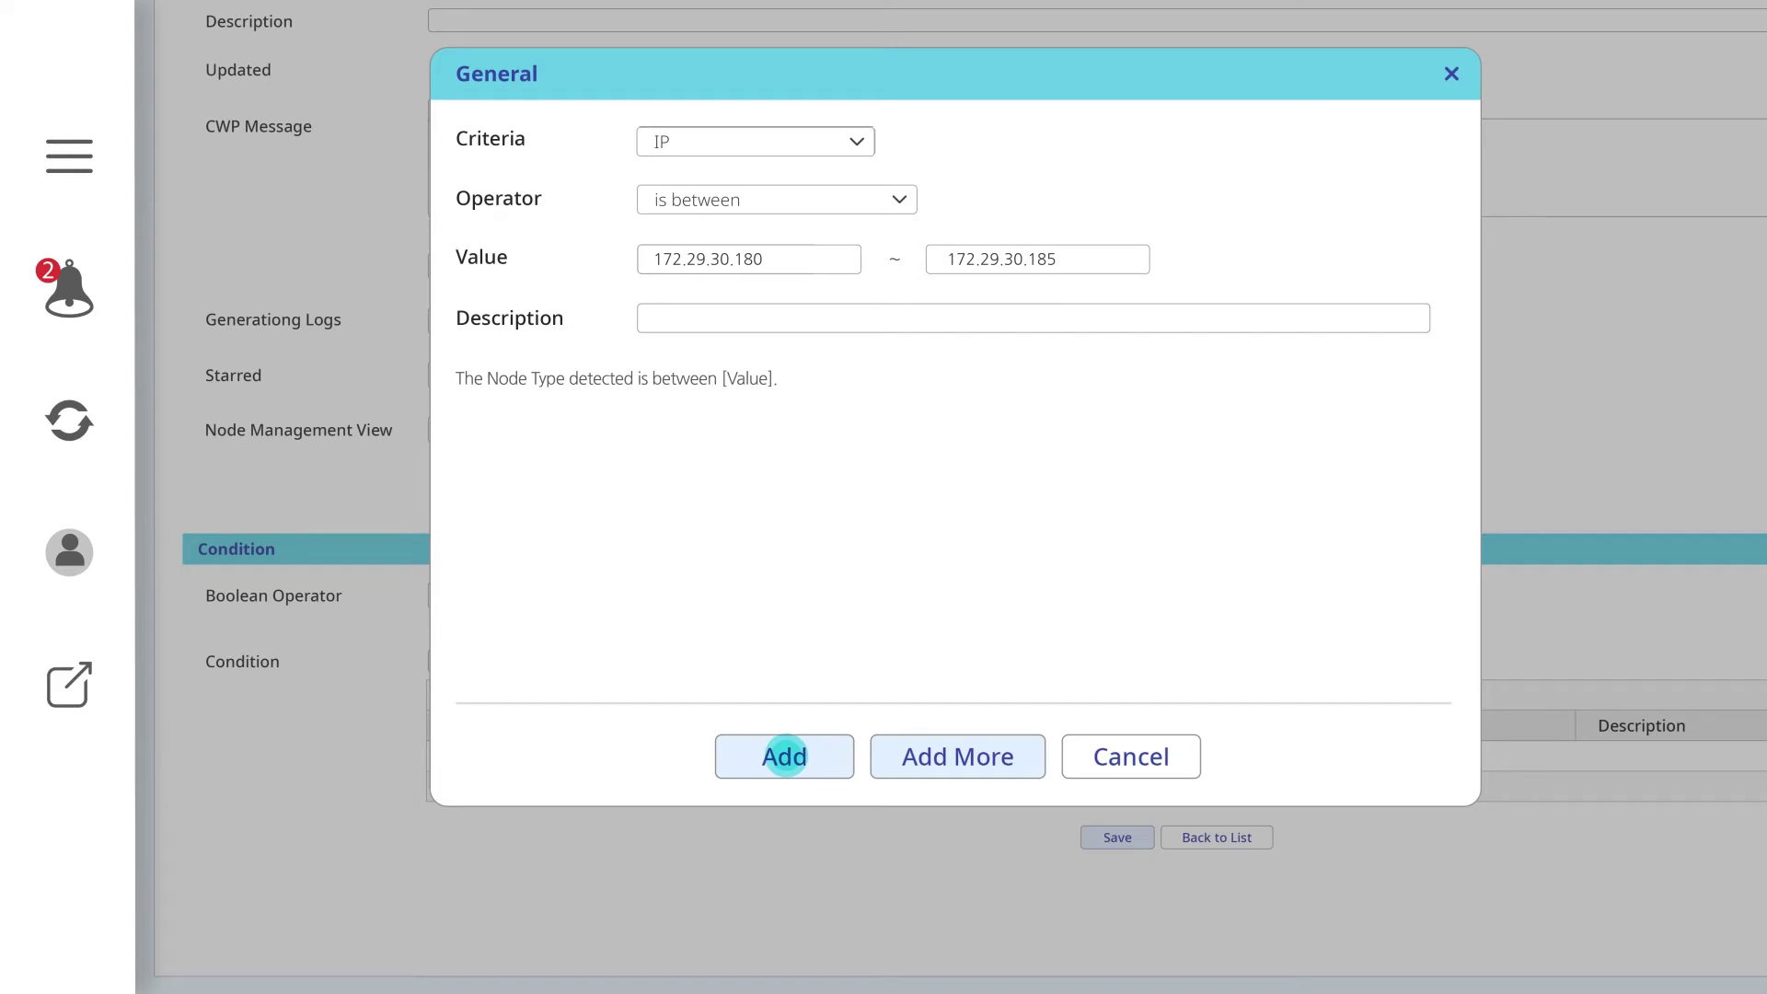
left_click(787, 756)
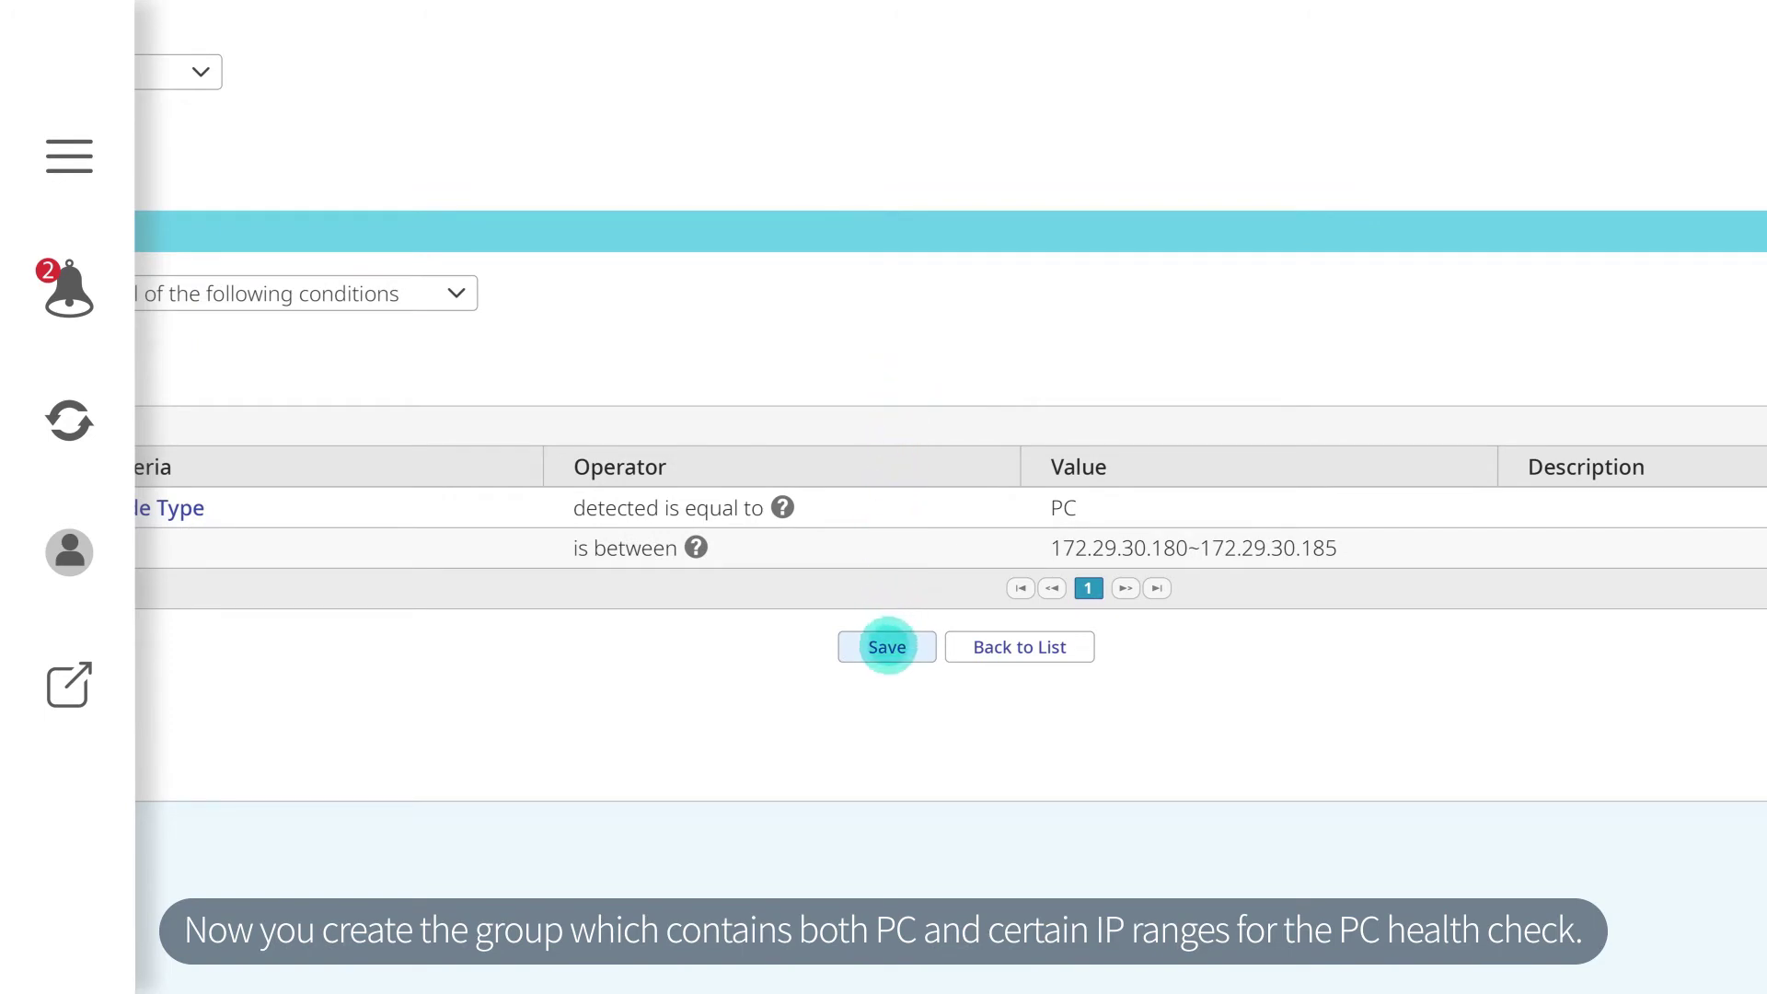
Step: Save the new node group and apply the pending policy changes
left_click(888, 646)
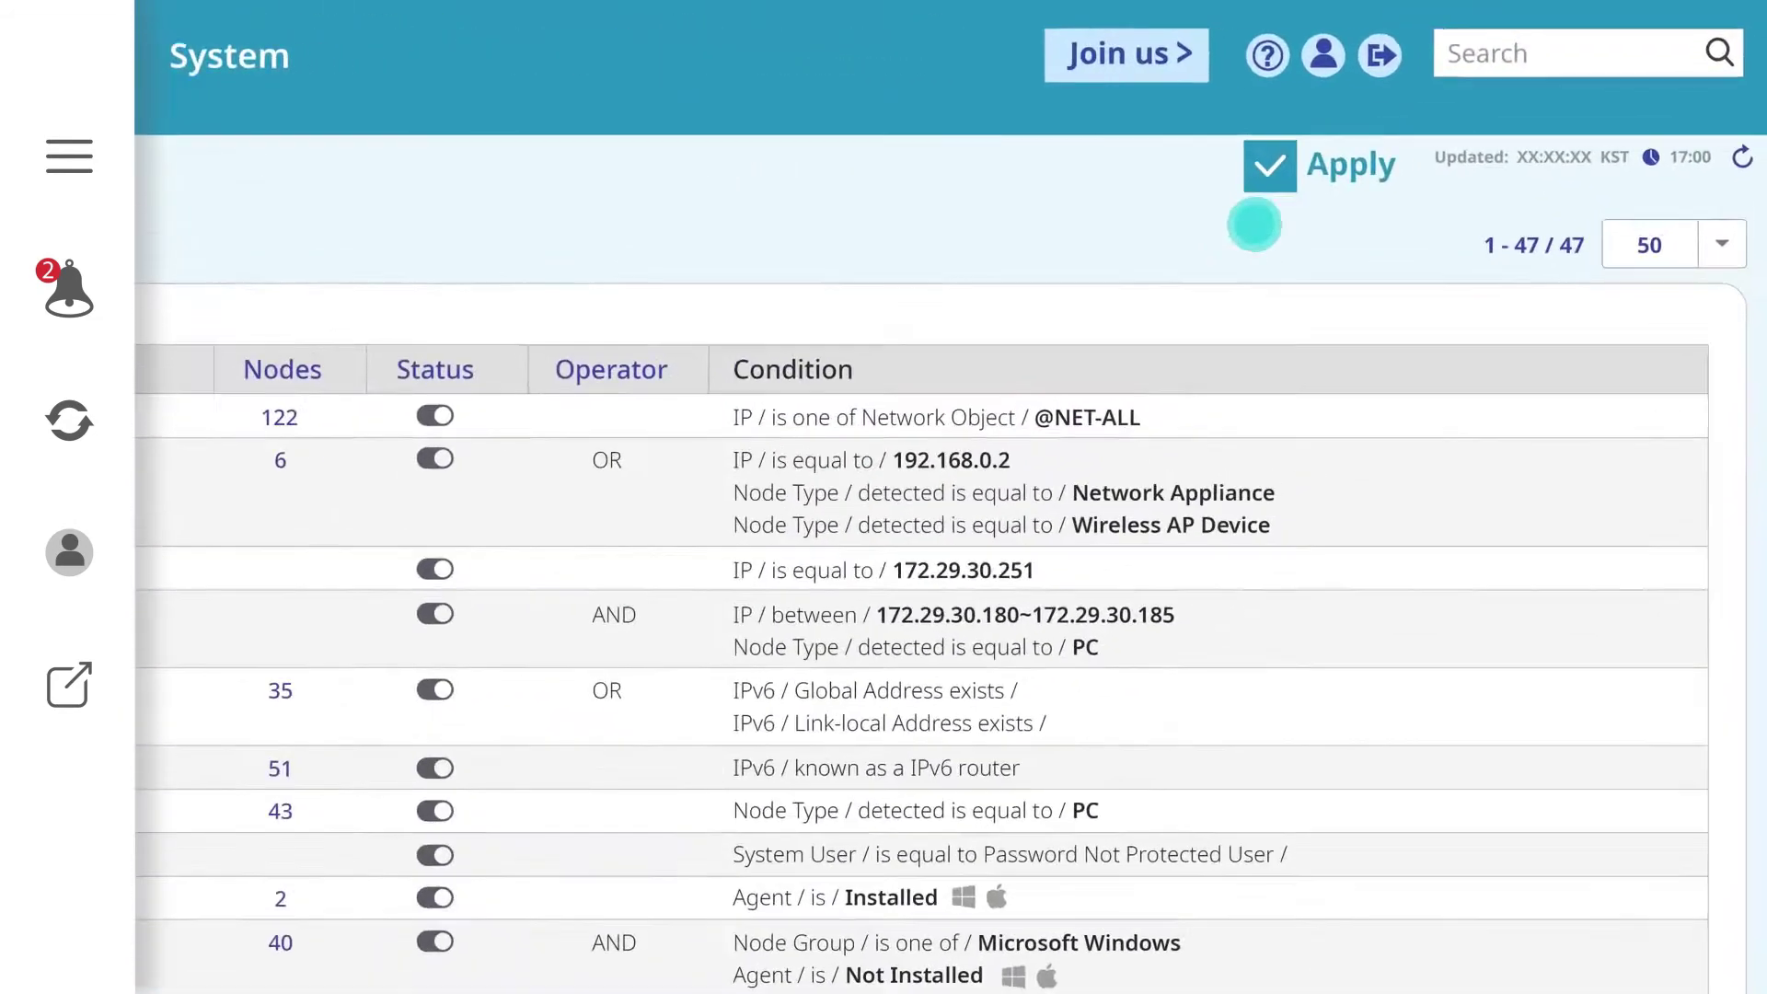
left_click(1545, 128)
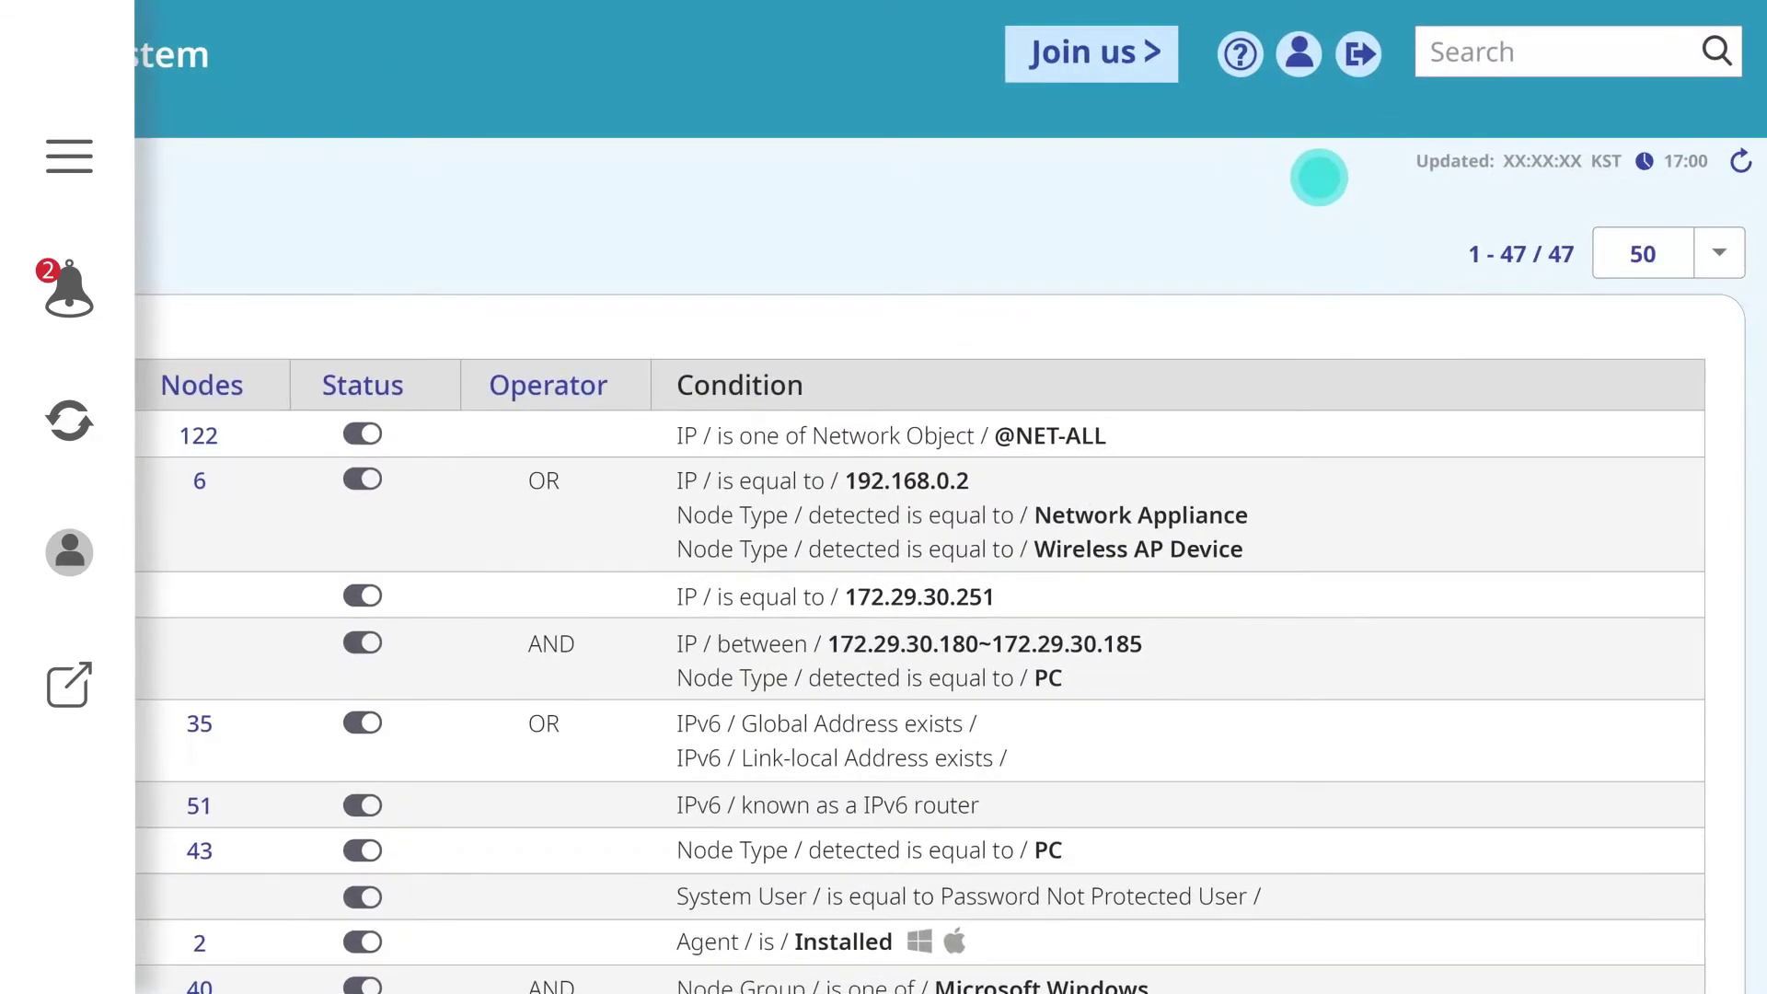
left_click(1323, 173)
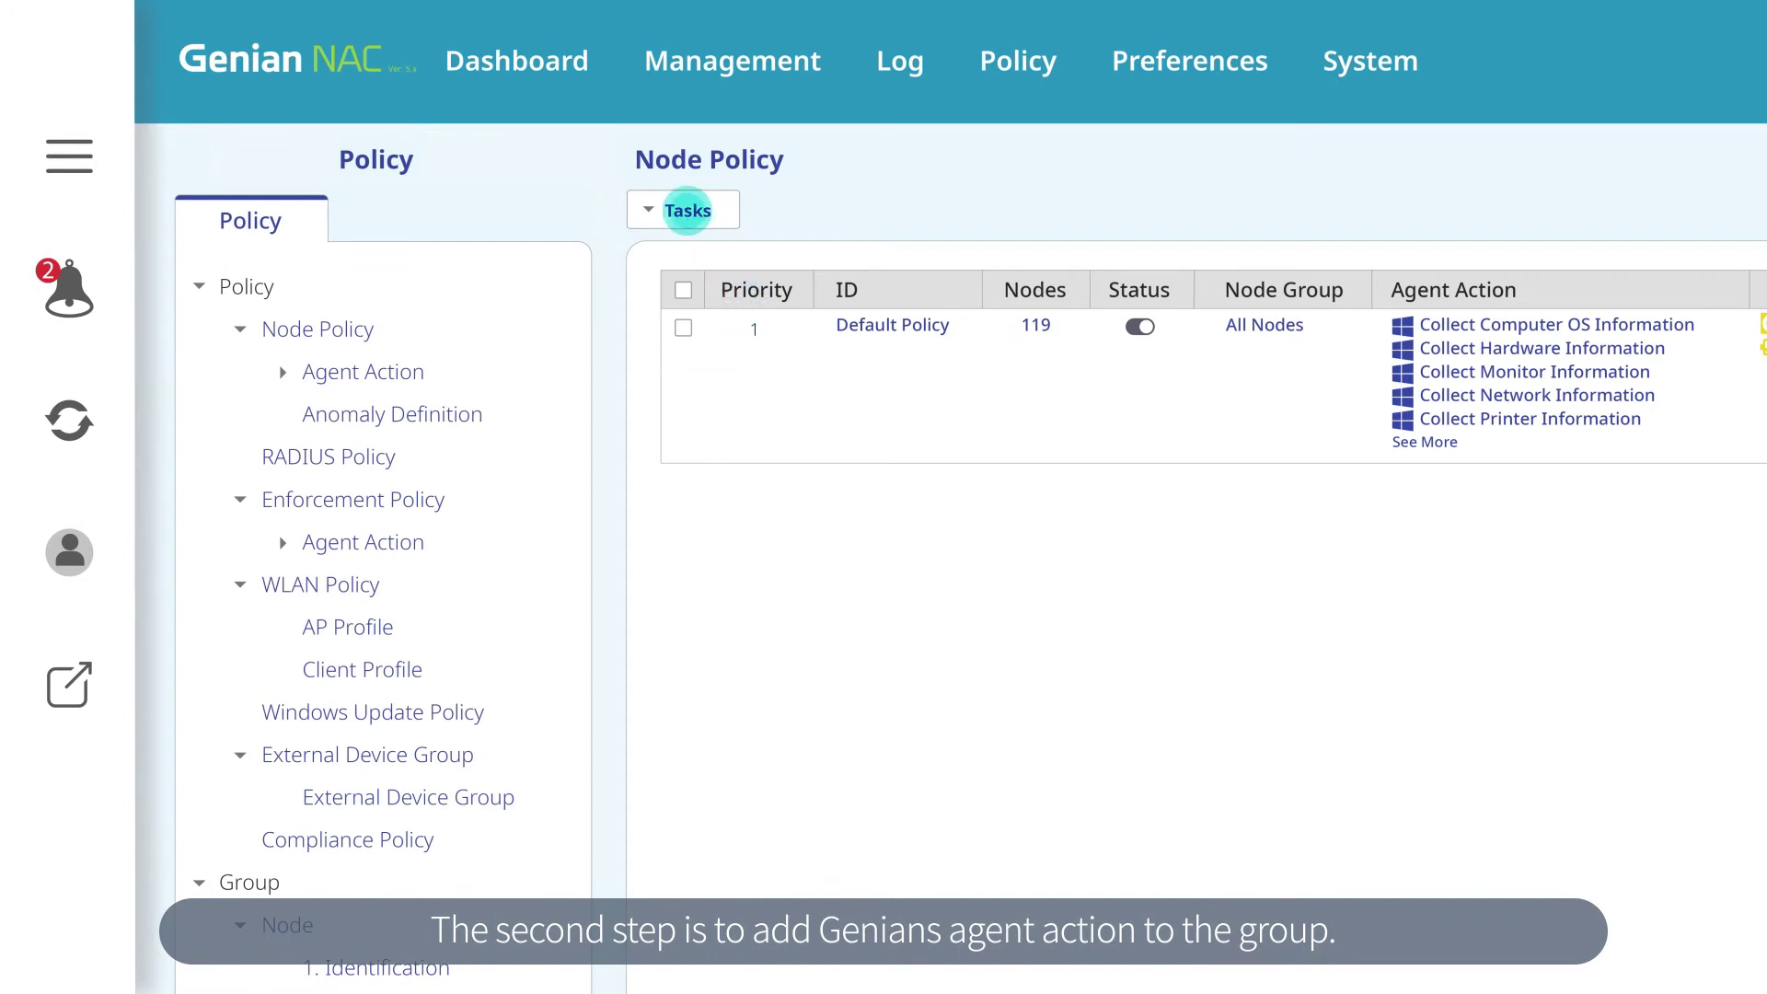
Step: Start a new node policy using Create Policy and set its ID to "Marketing Team Compliance Check"
left_click(688, 211)
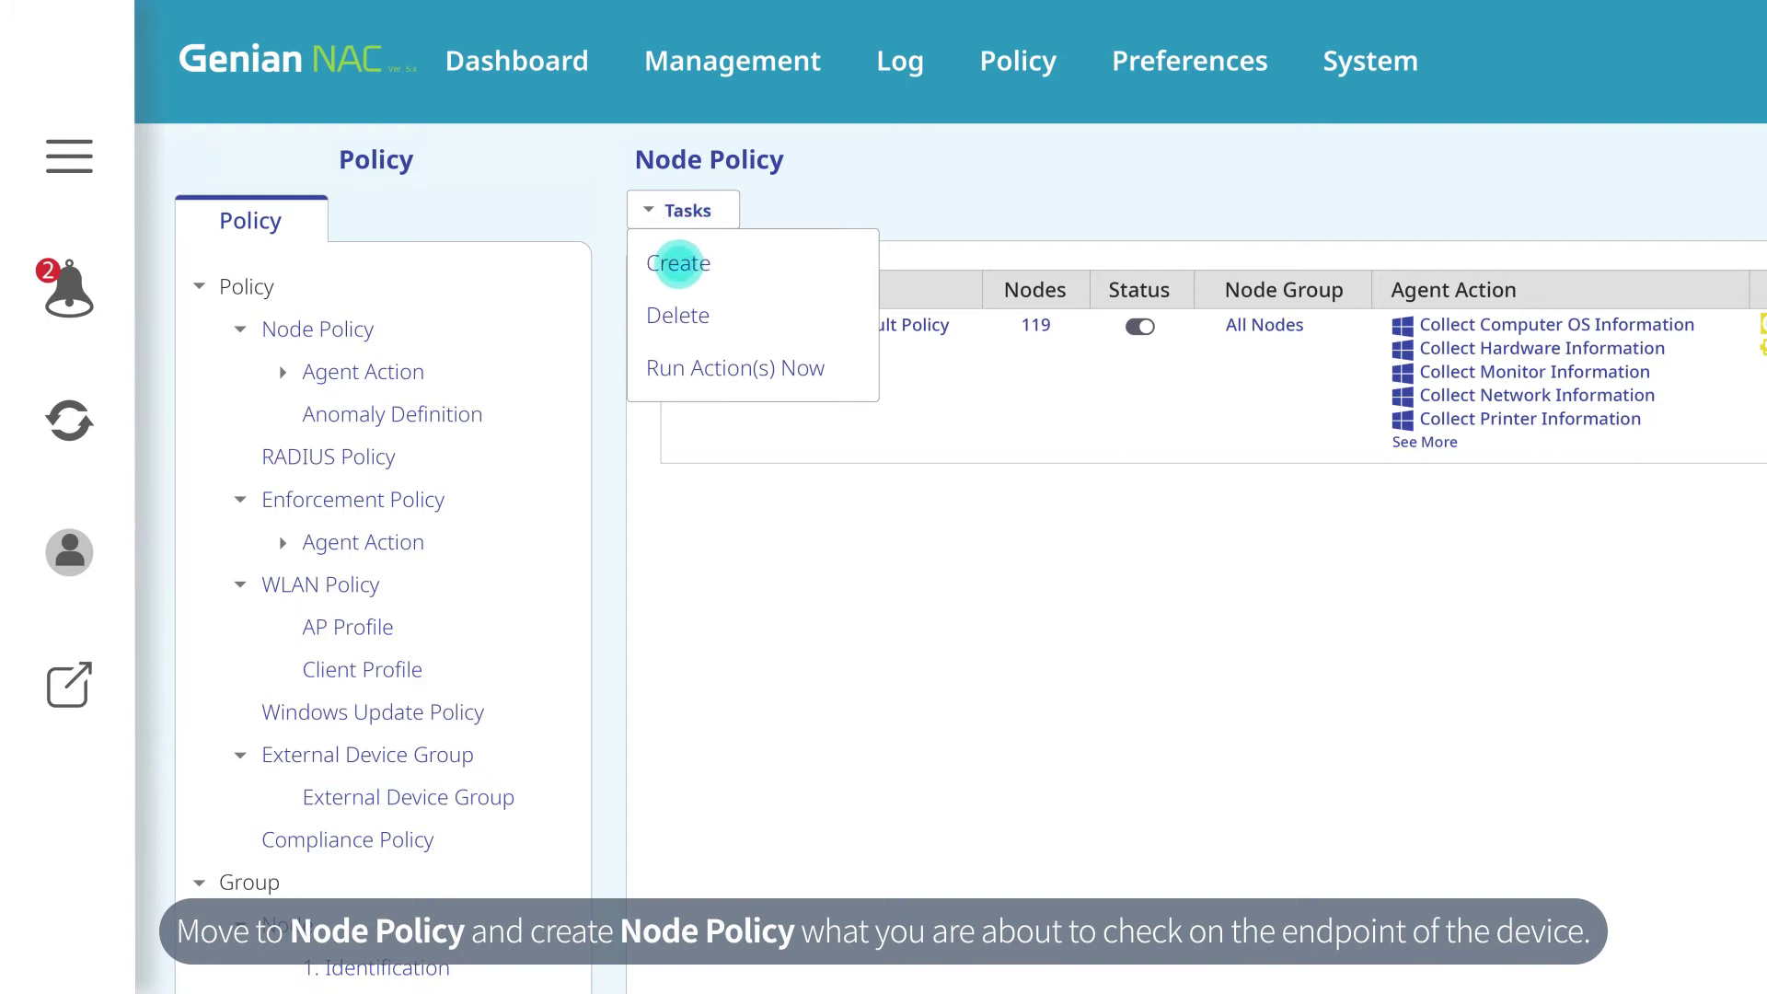
left_click(678, 263)
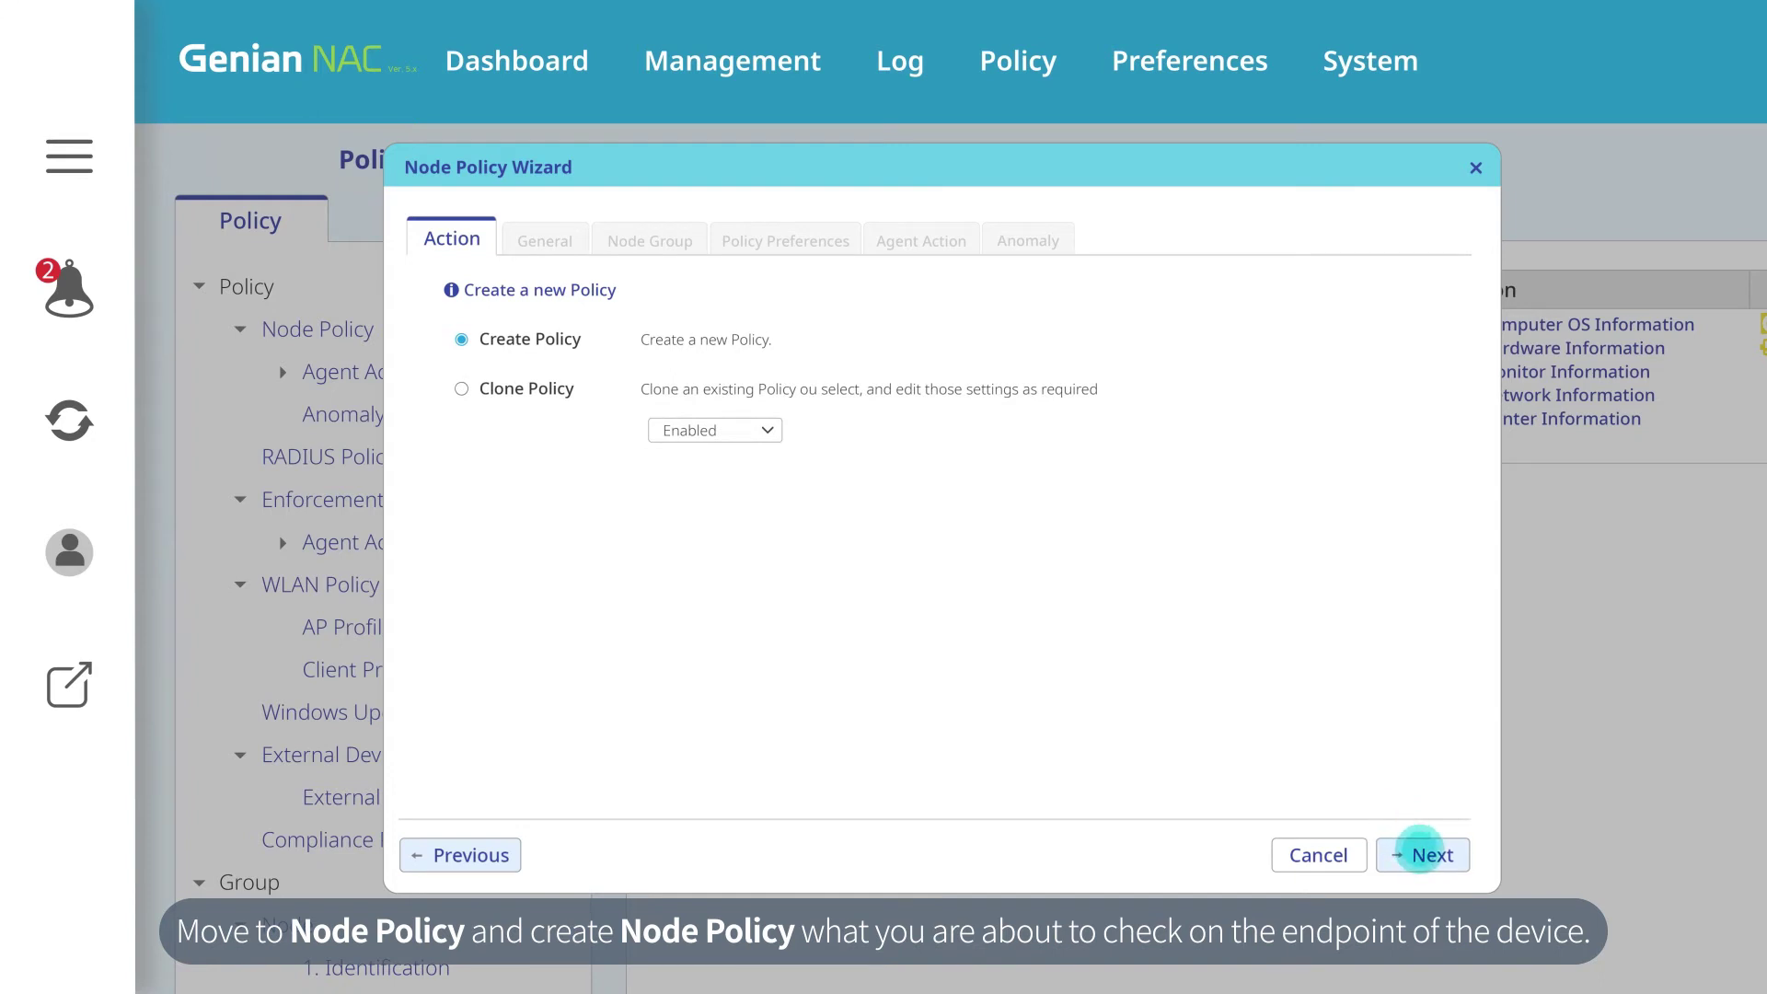
left_click(1422, 852)
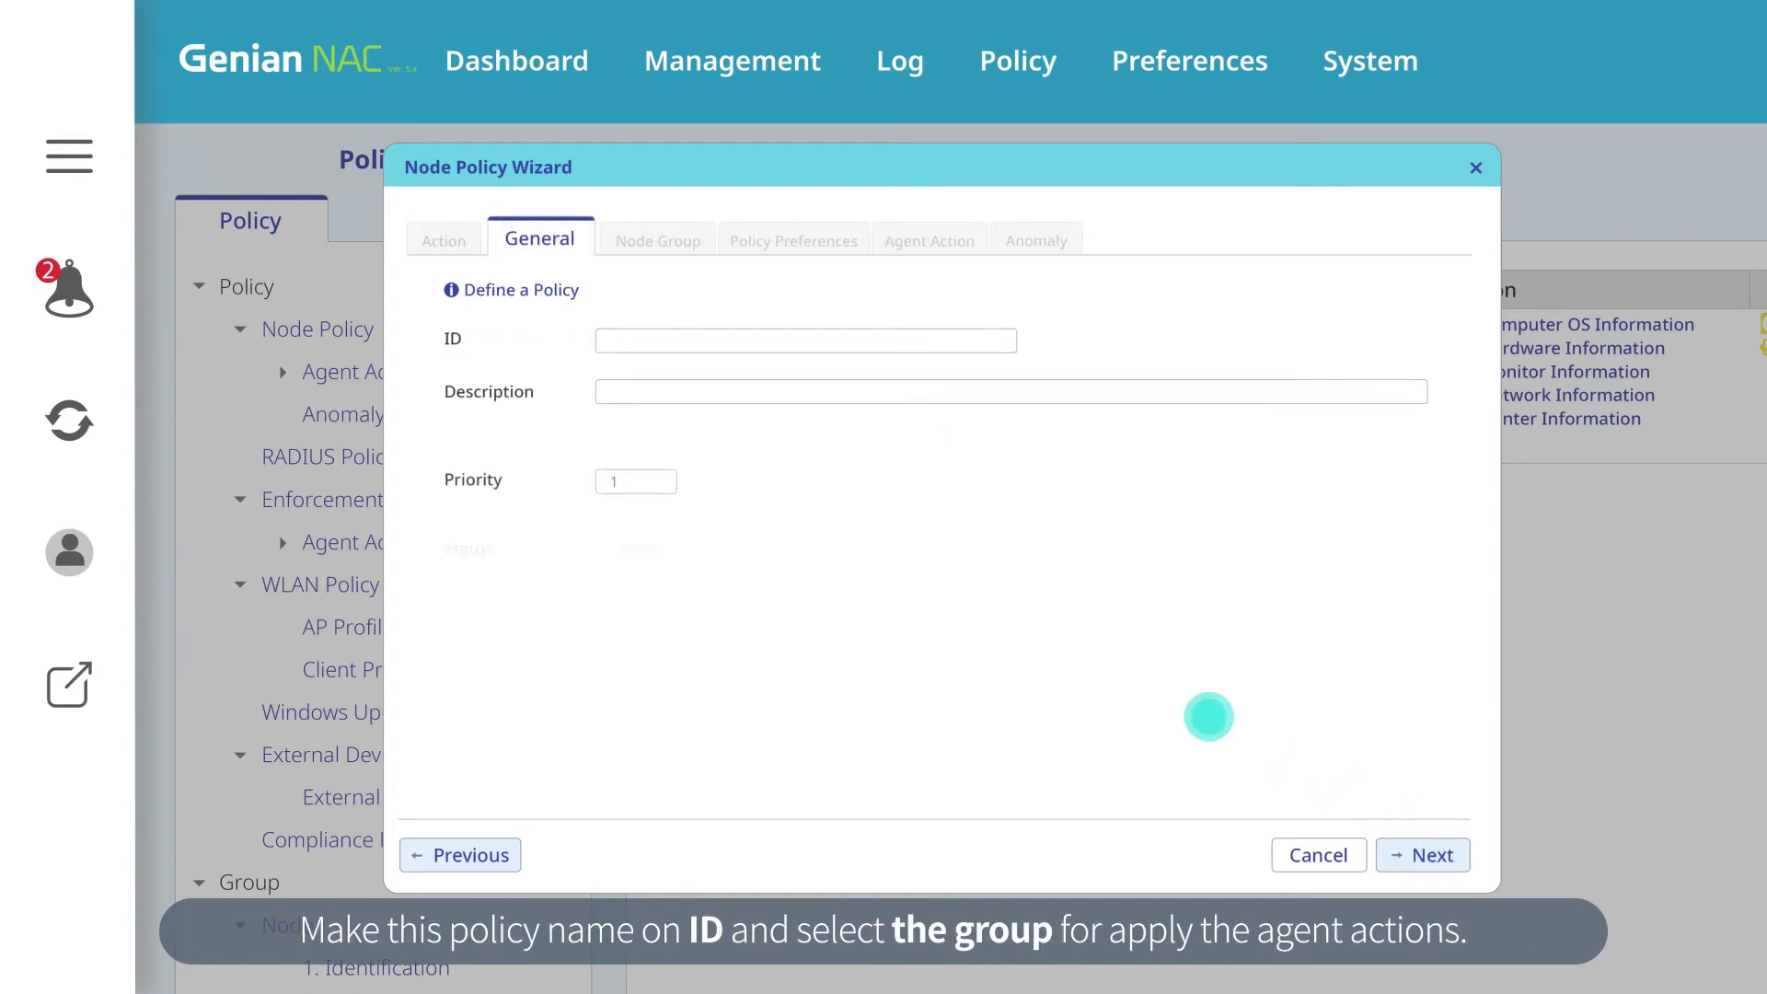
left_click(619, 342)
type("Marketing Team Compliance Check")
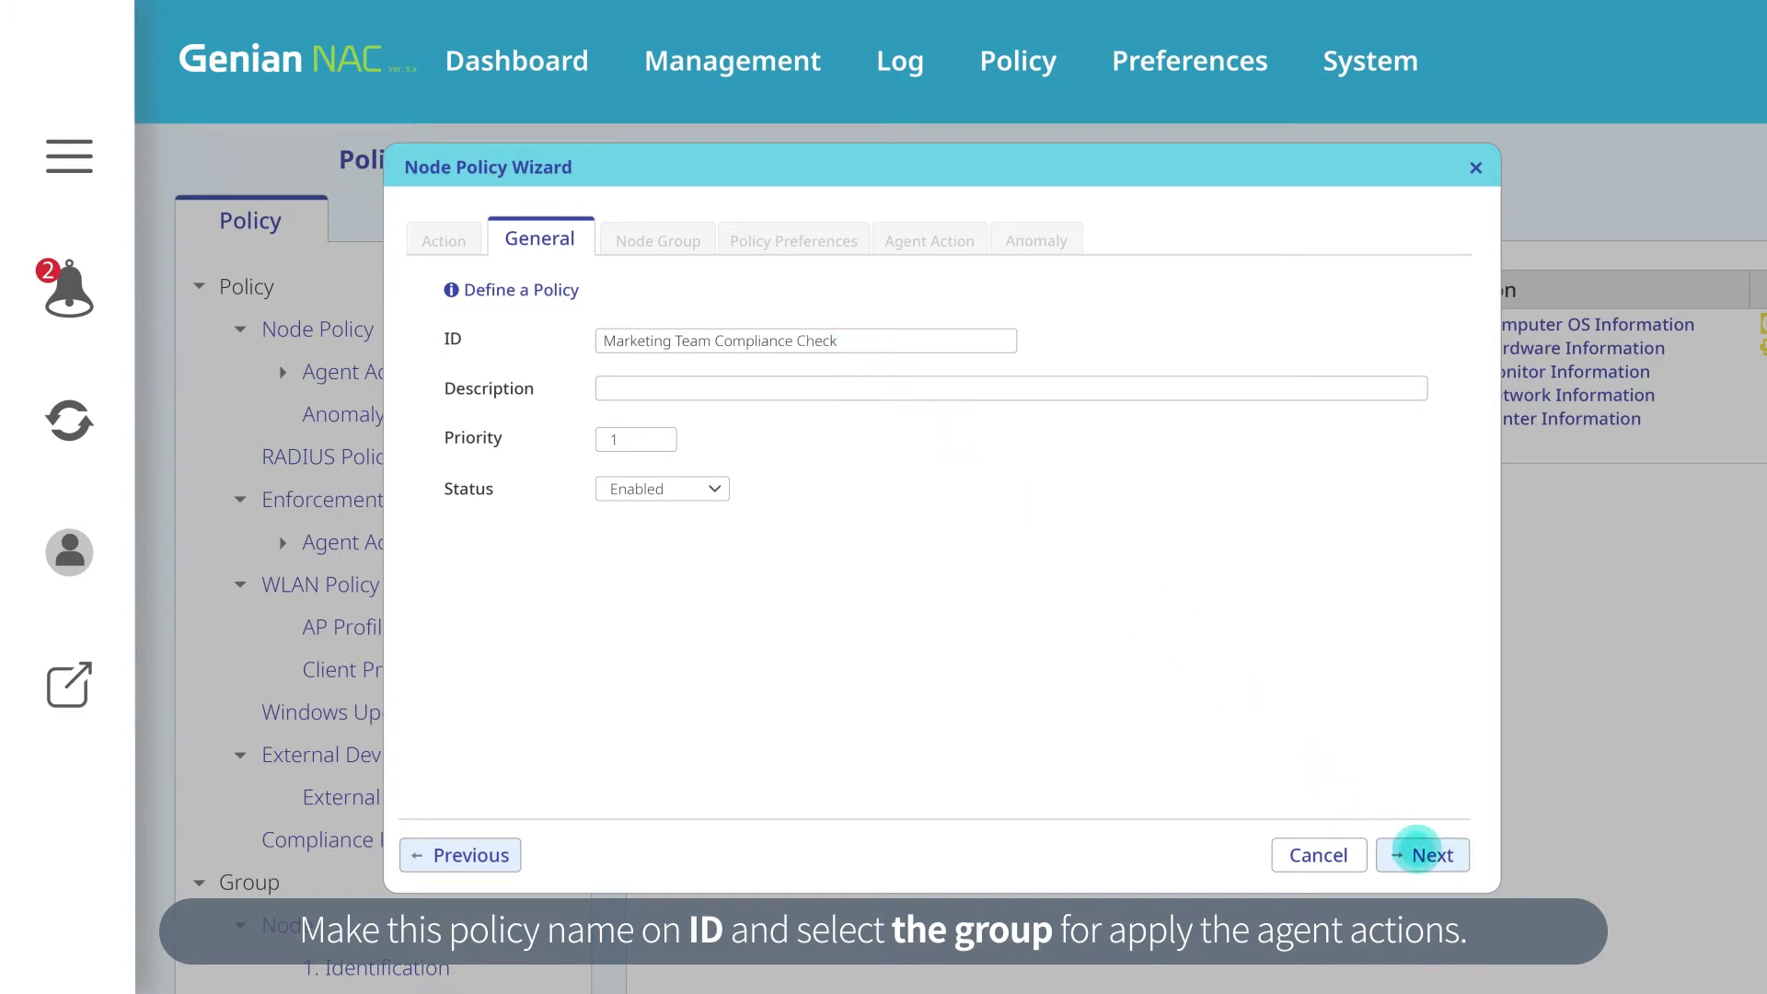
left_click(1422, 854)
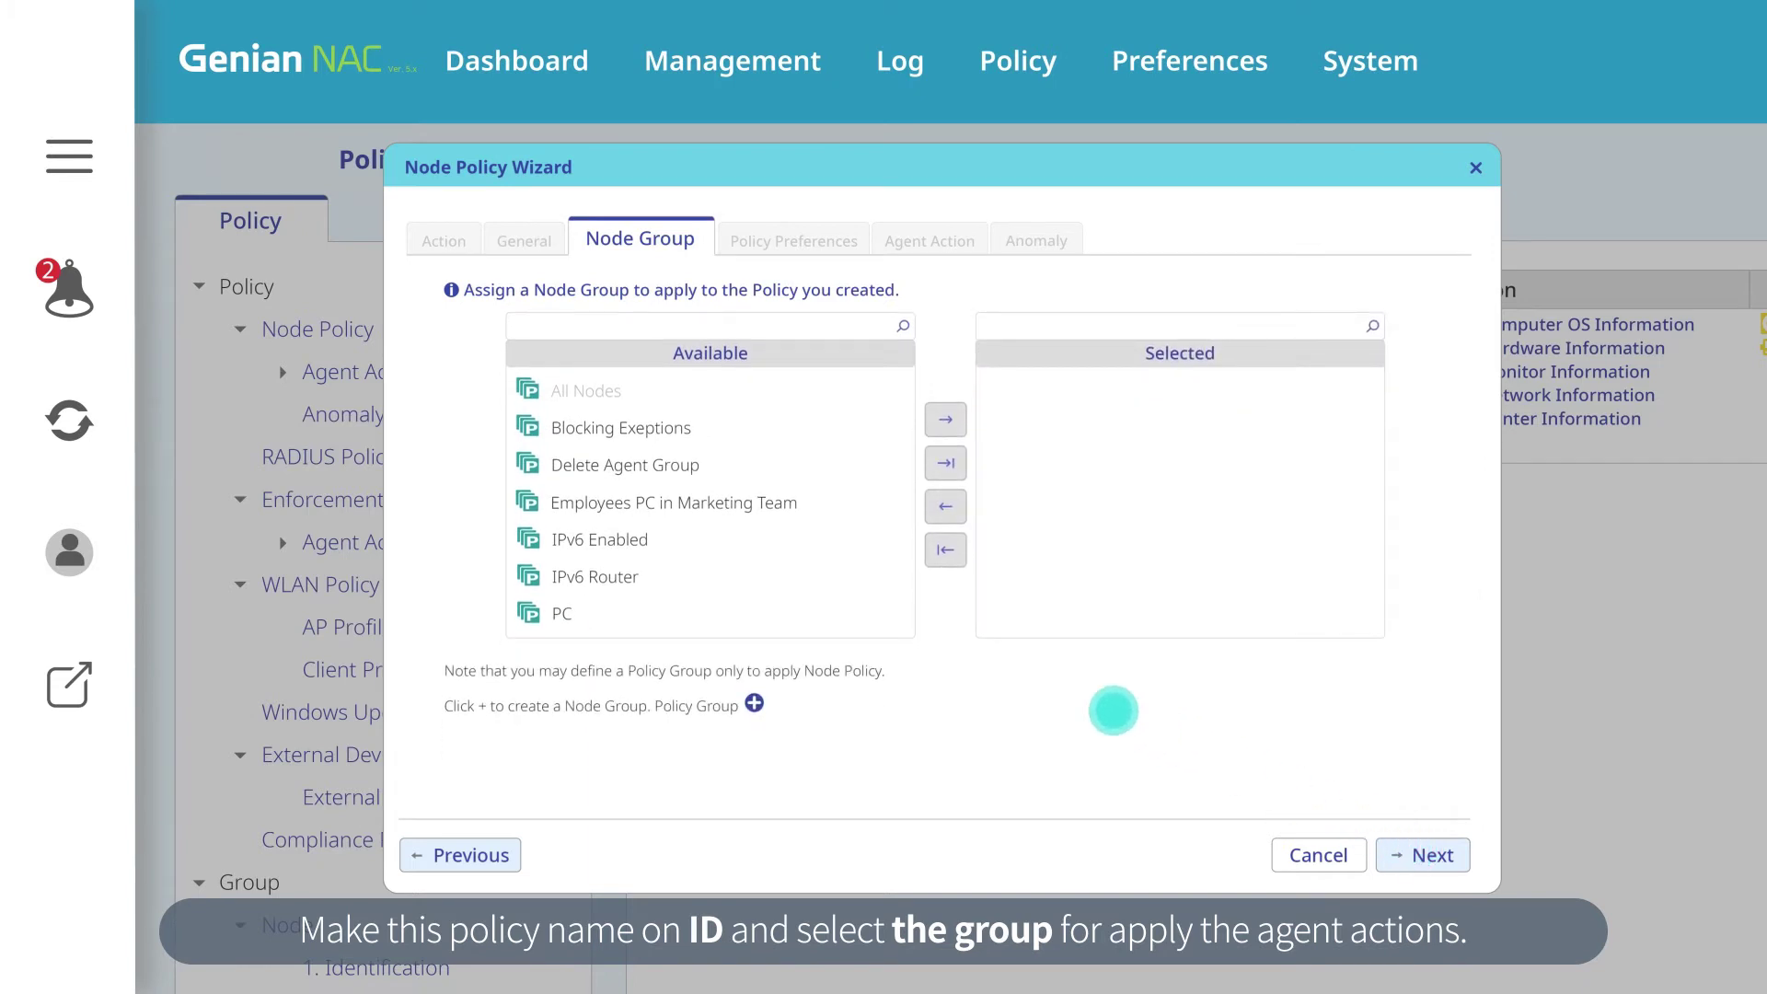
Step: Assign the node group "Employees PC in Marketing Team" to the policy and look through the policy preferences without changing them
left_click(659, 503)
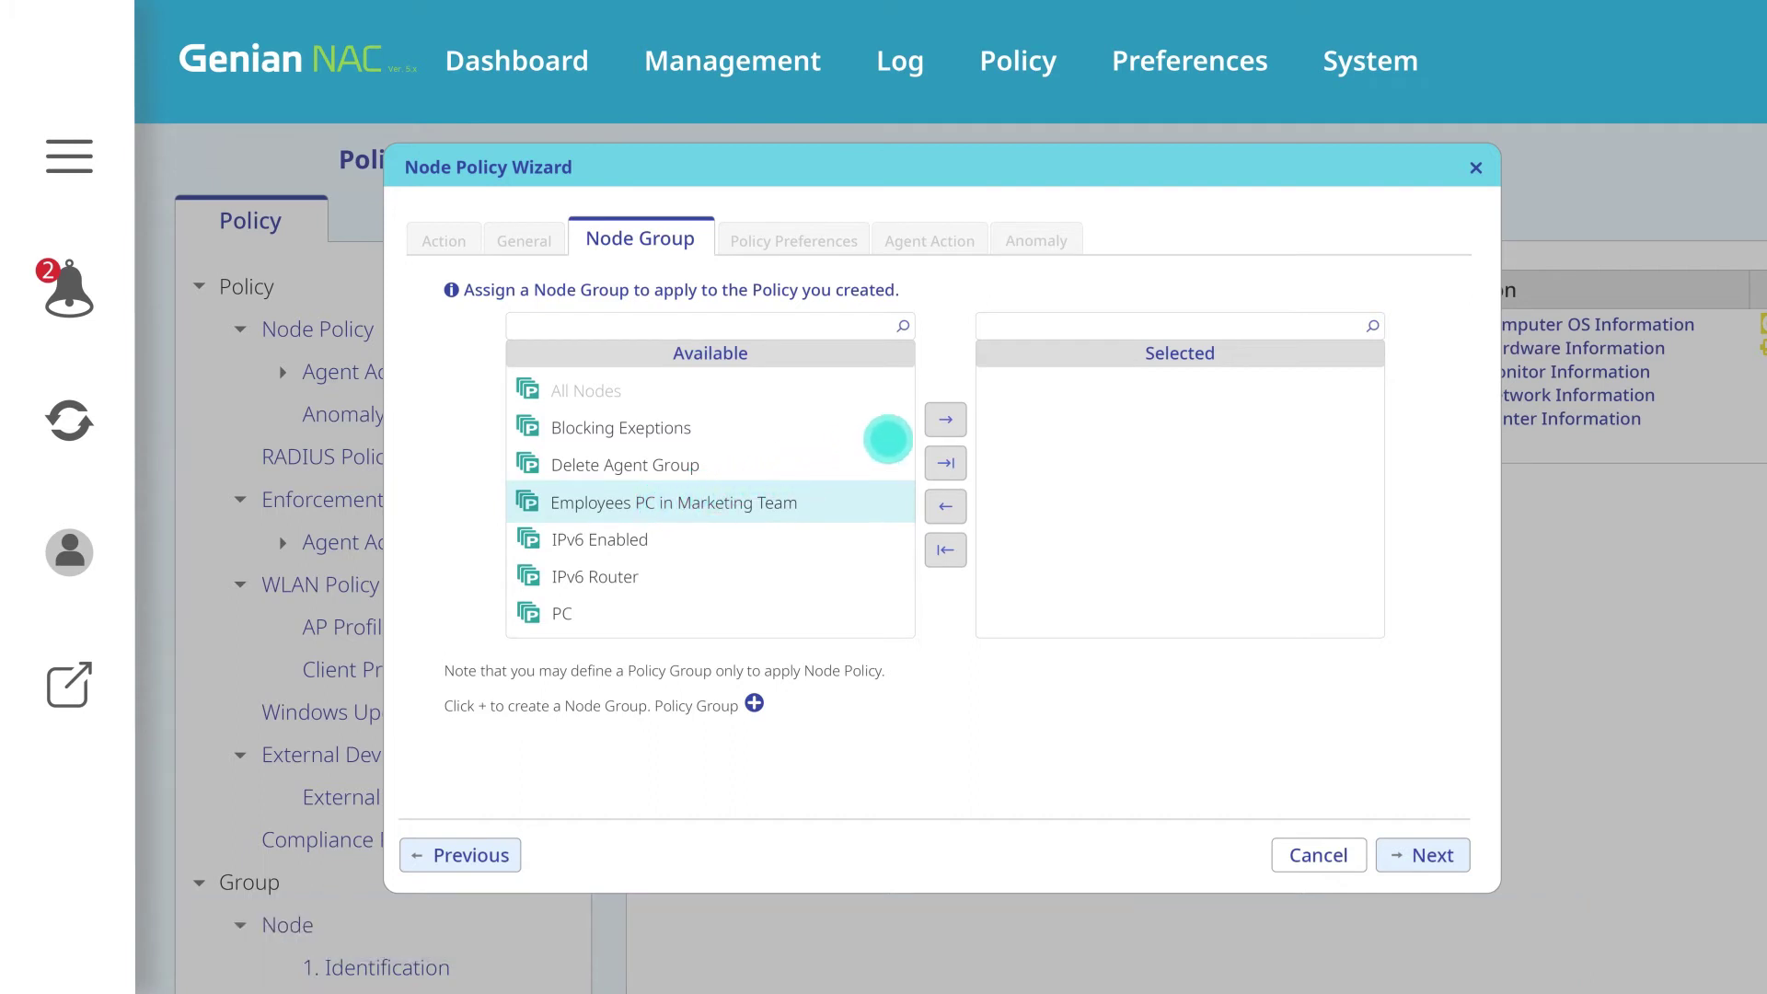
left_click(945, 420)
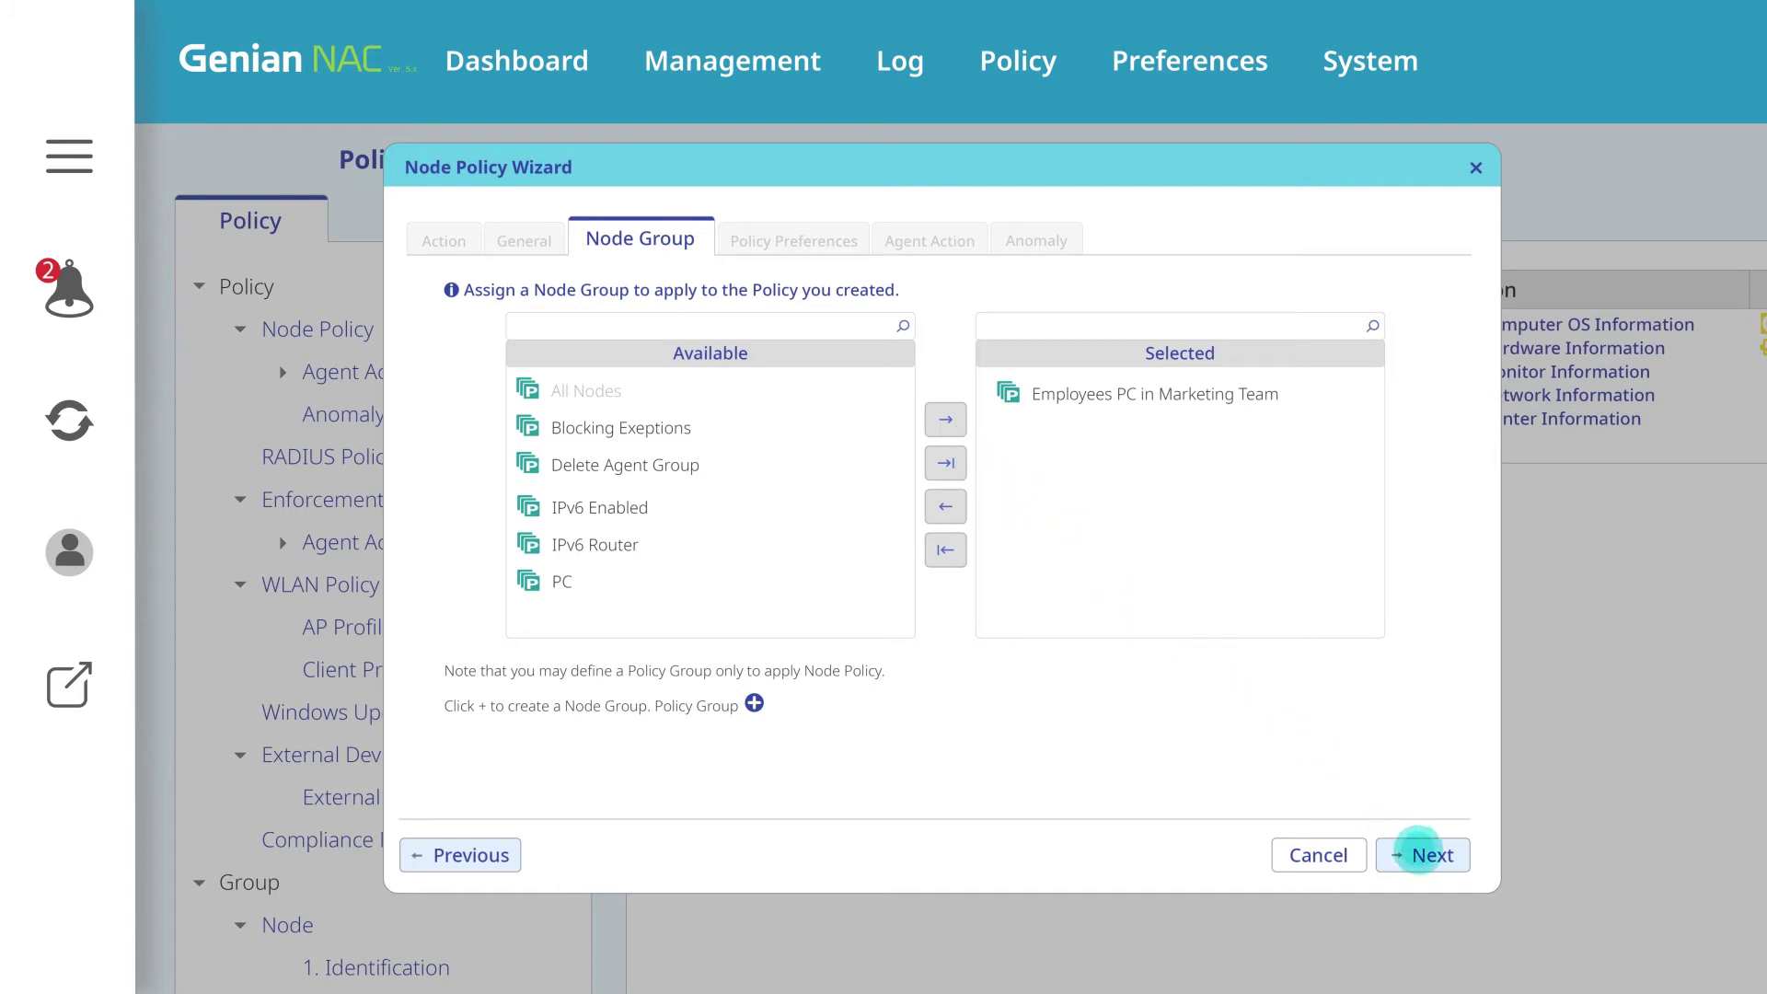
left_click(1420, 854)
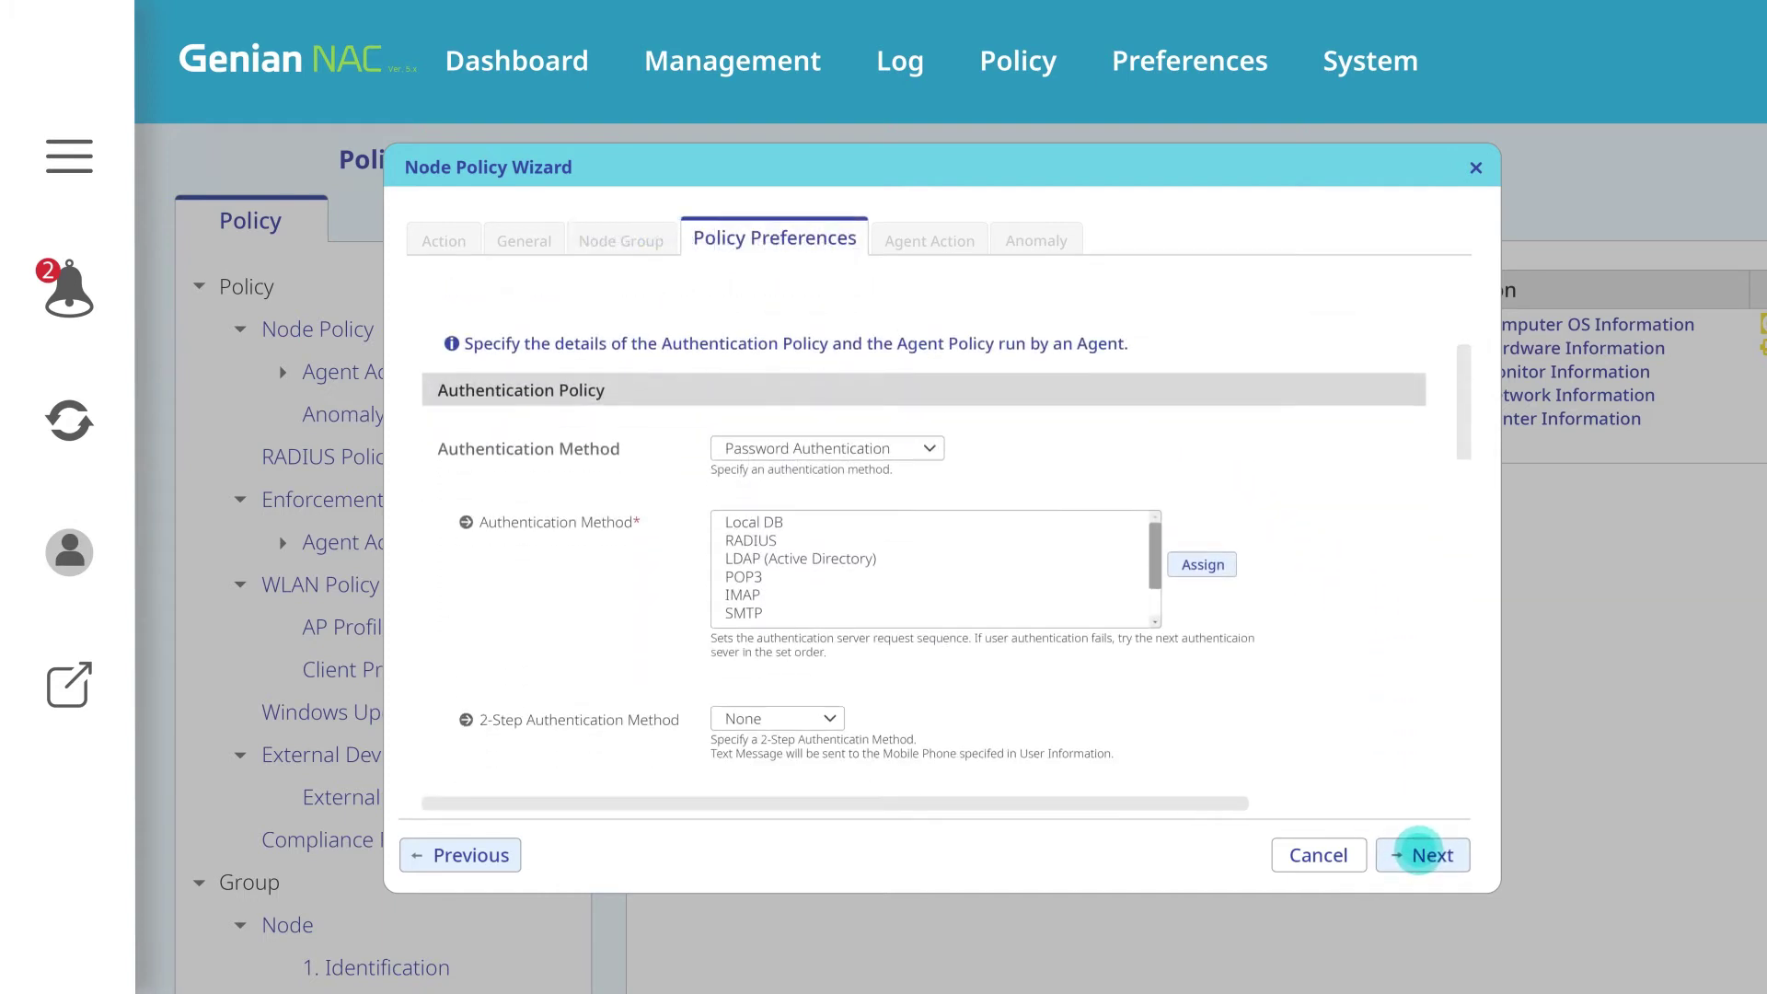
scroll(920, 525, "down", 3)
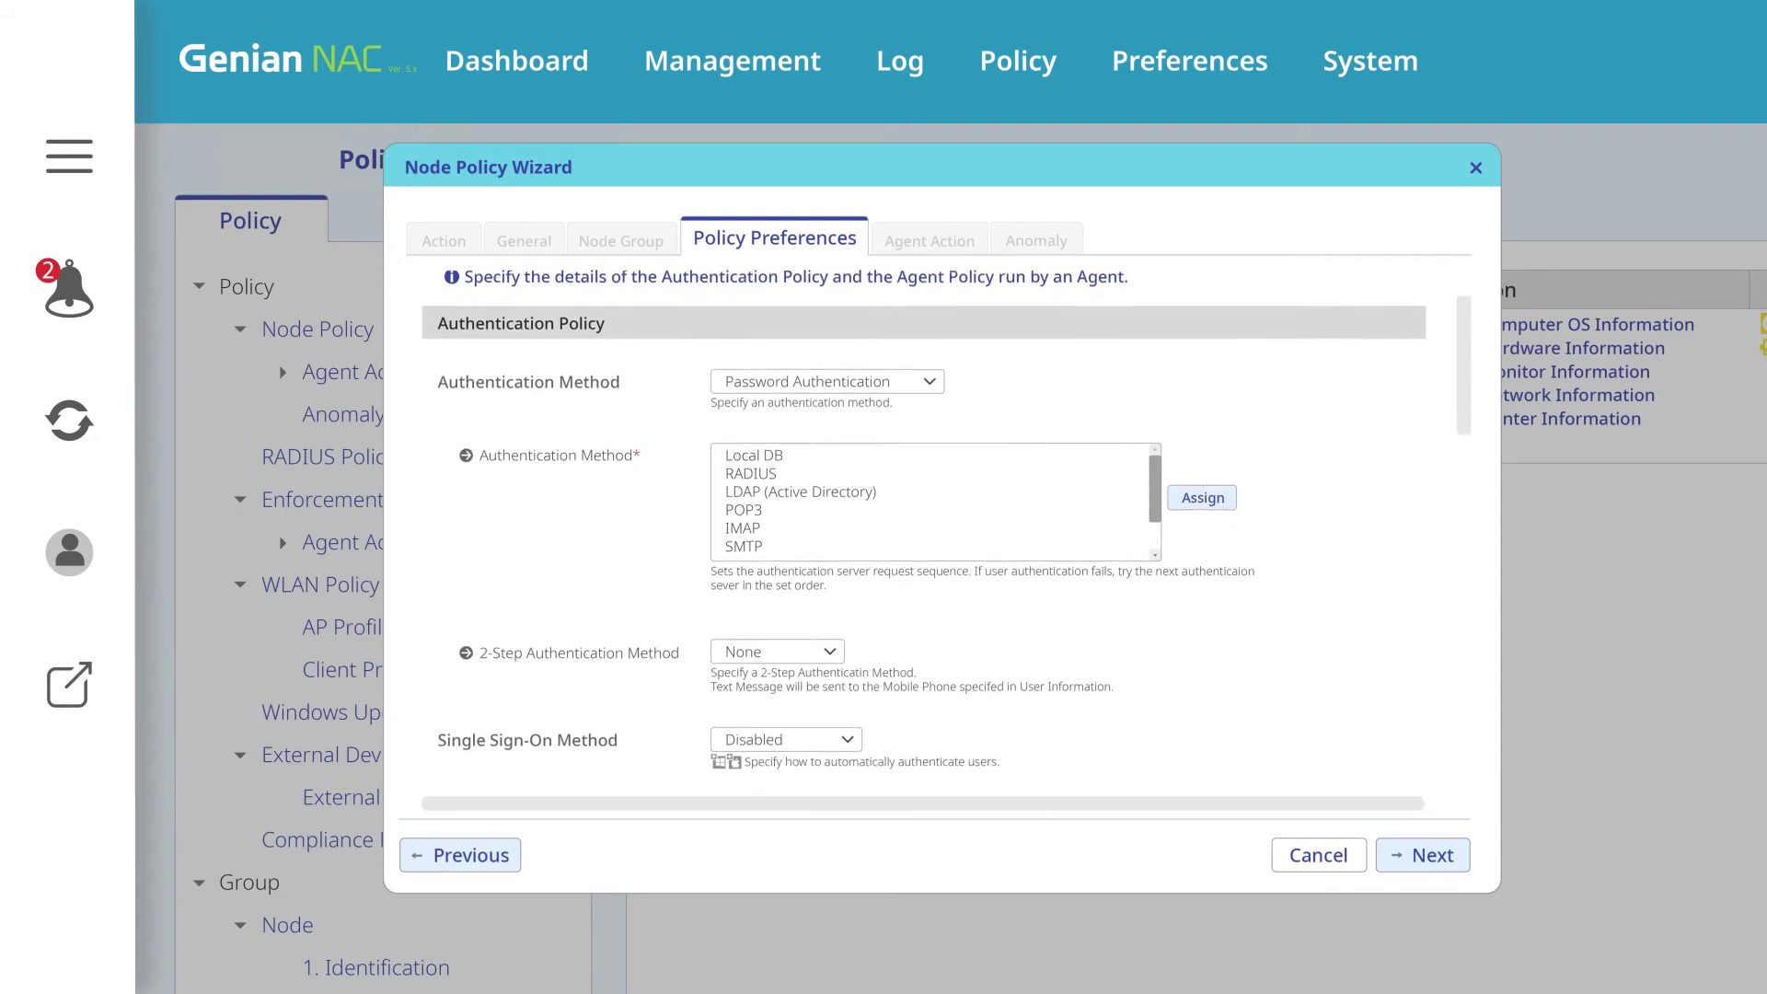
scroll(921, 524, "down", 3)
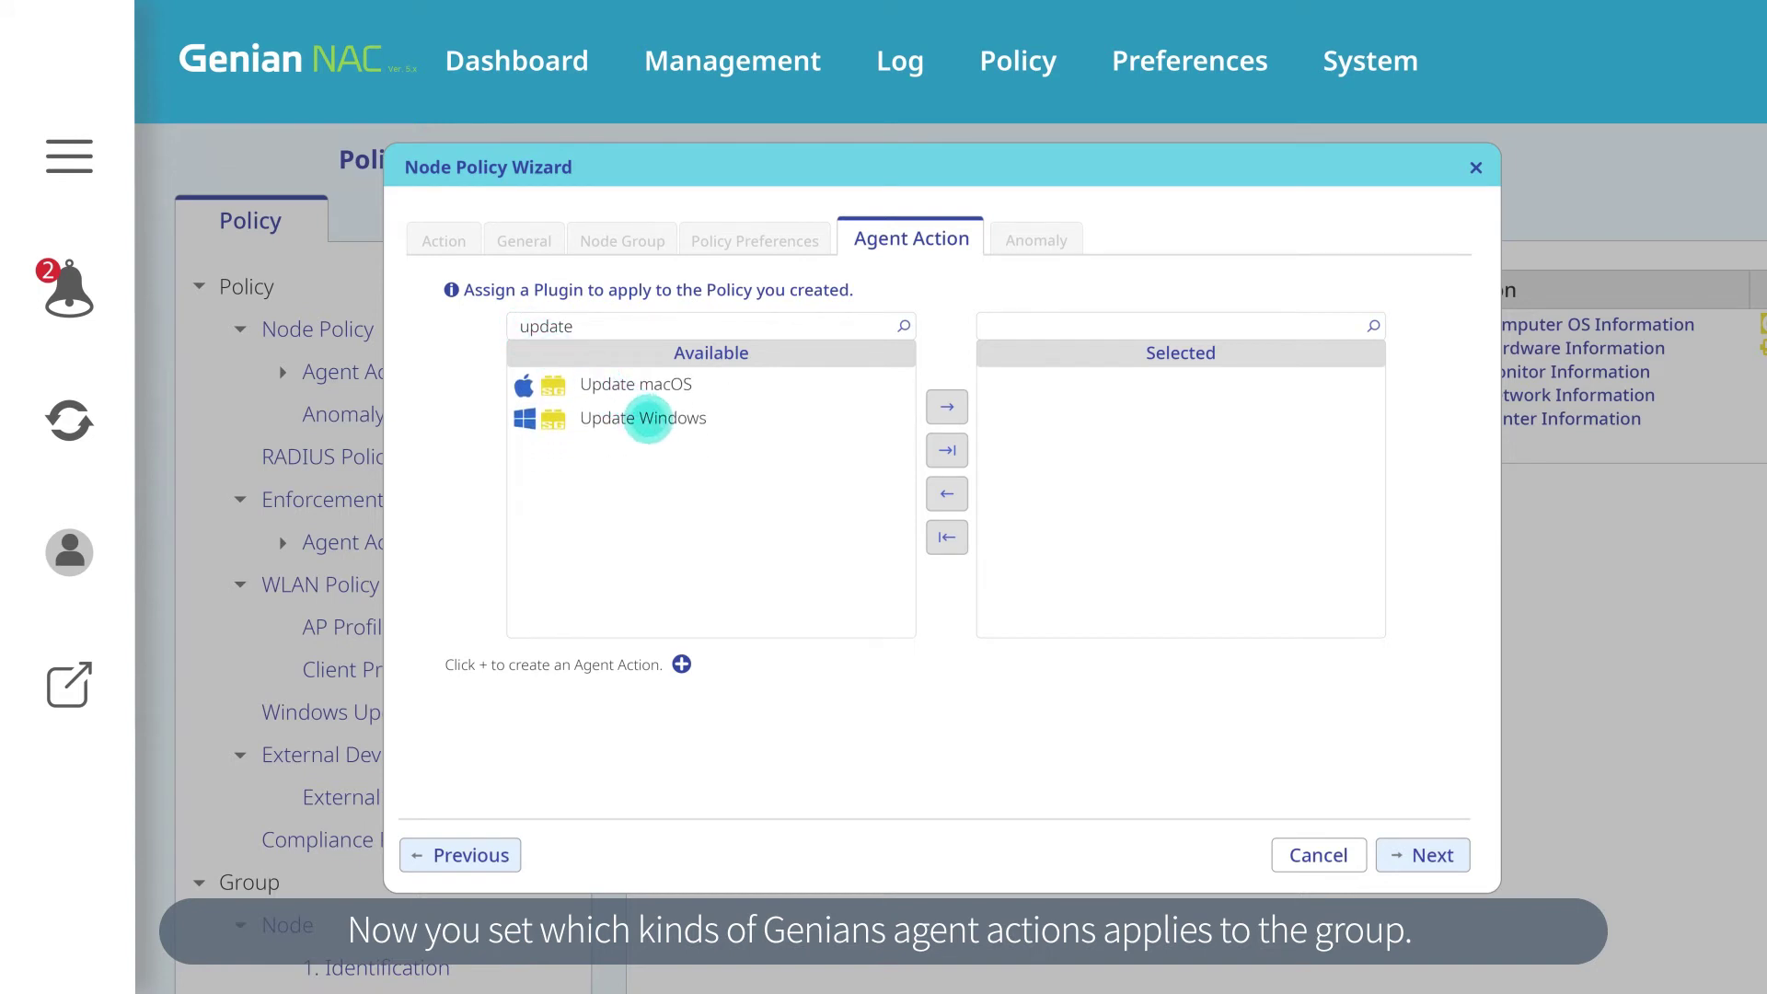
Step: Assign the agent actions "Update Windows" and "Check Antivirus Software Installation" to the node policy
left_click(648, 419)
left_click(947, 408)
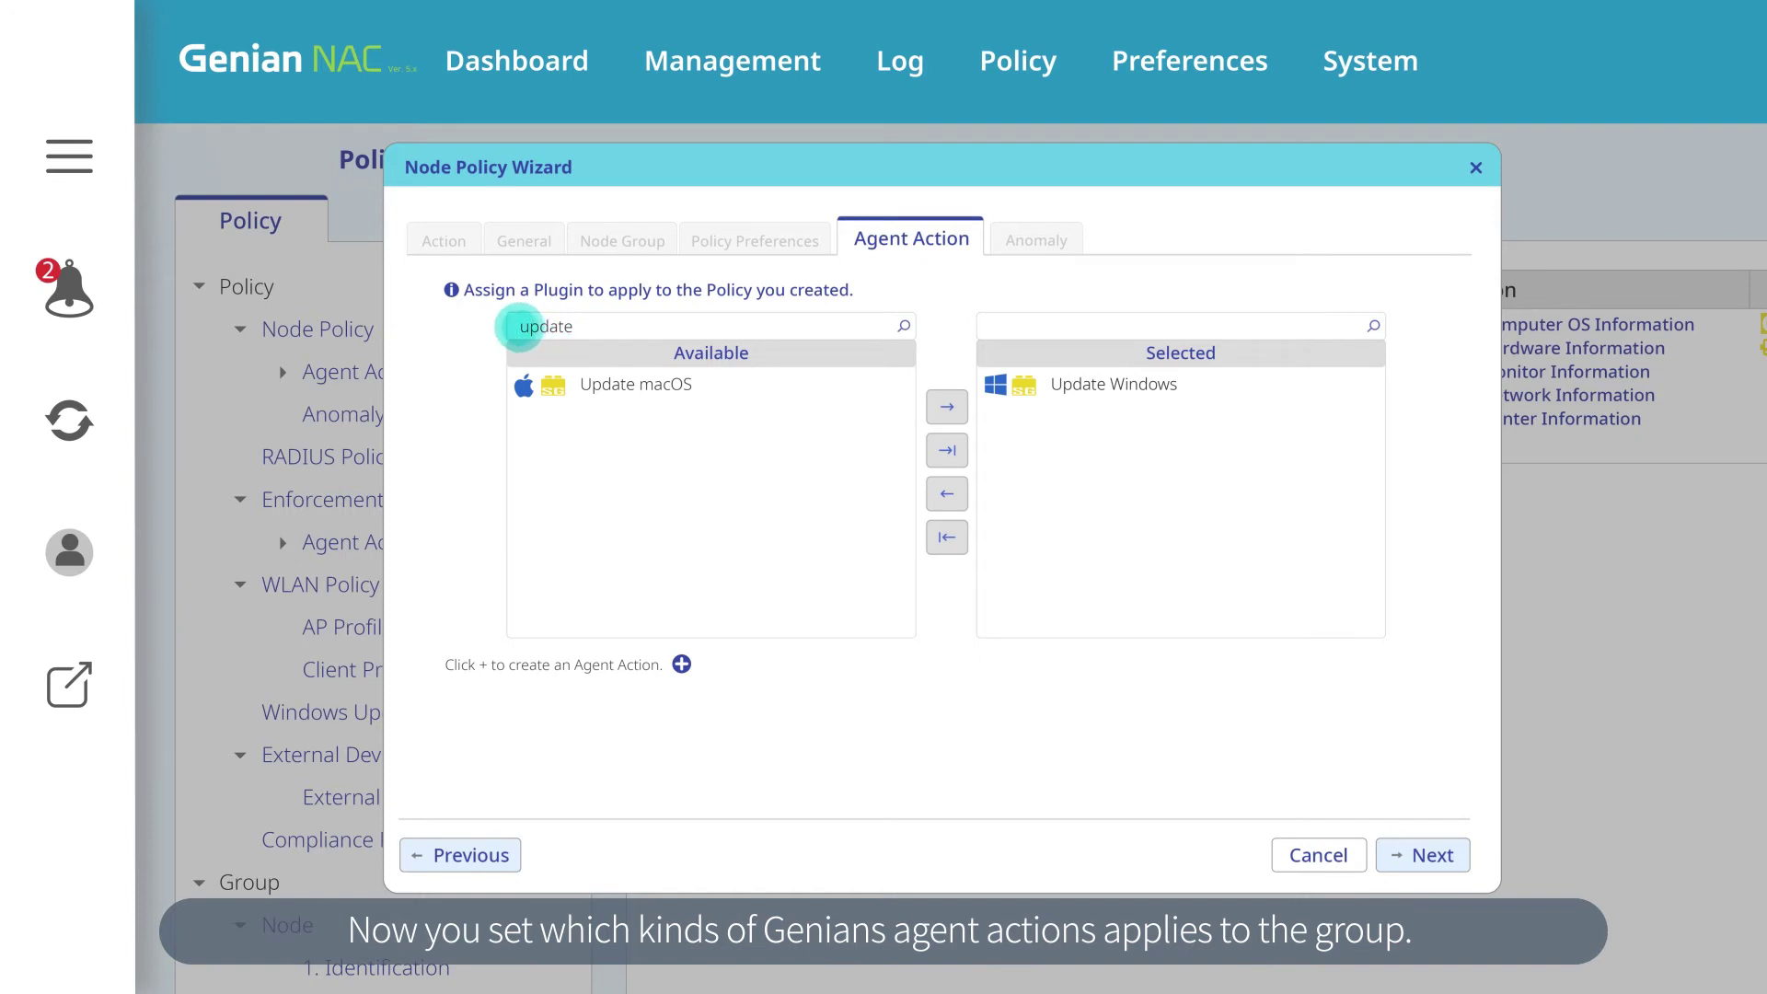
double_click(520, 327)
type("Antivirus")
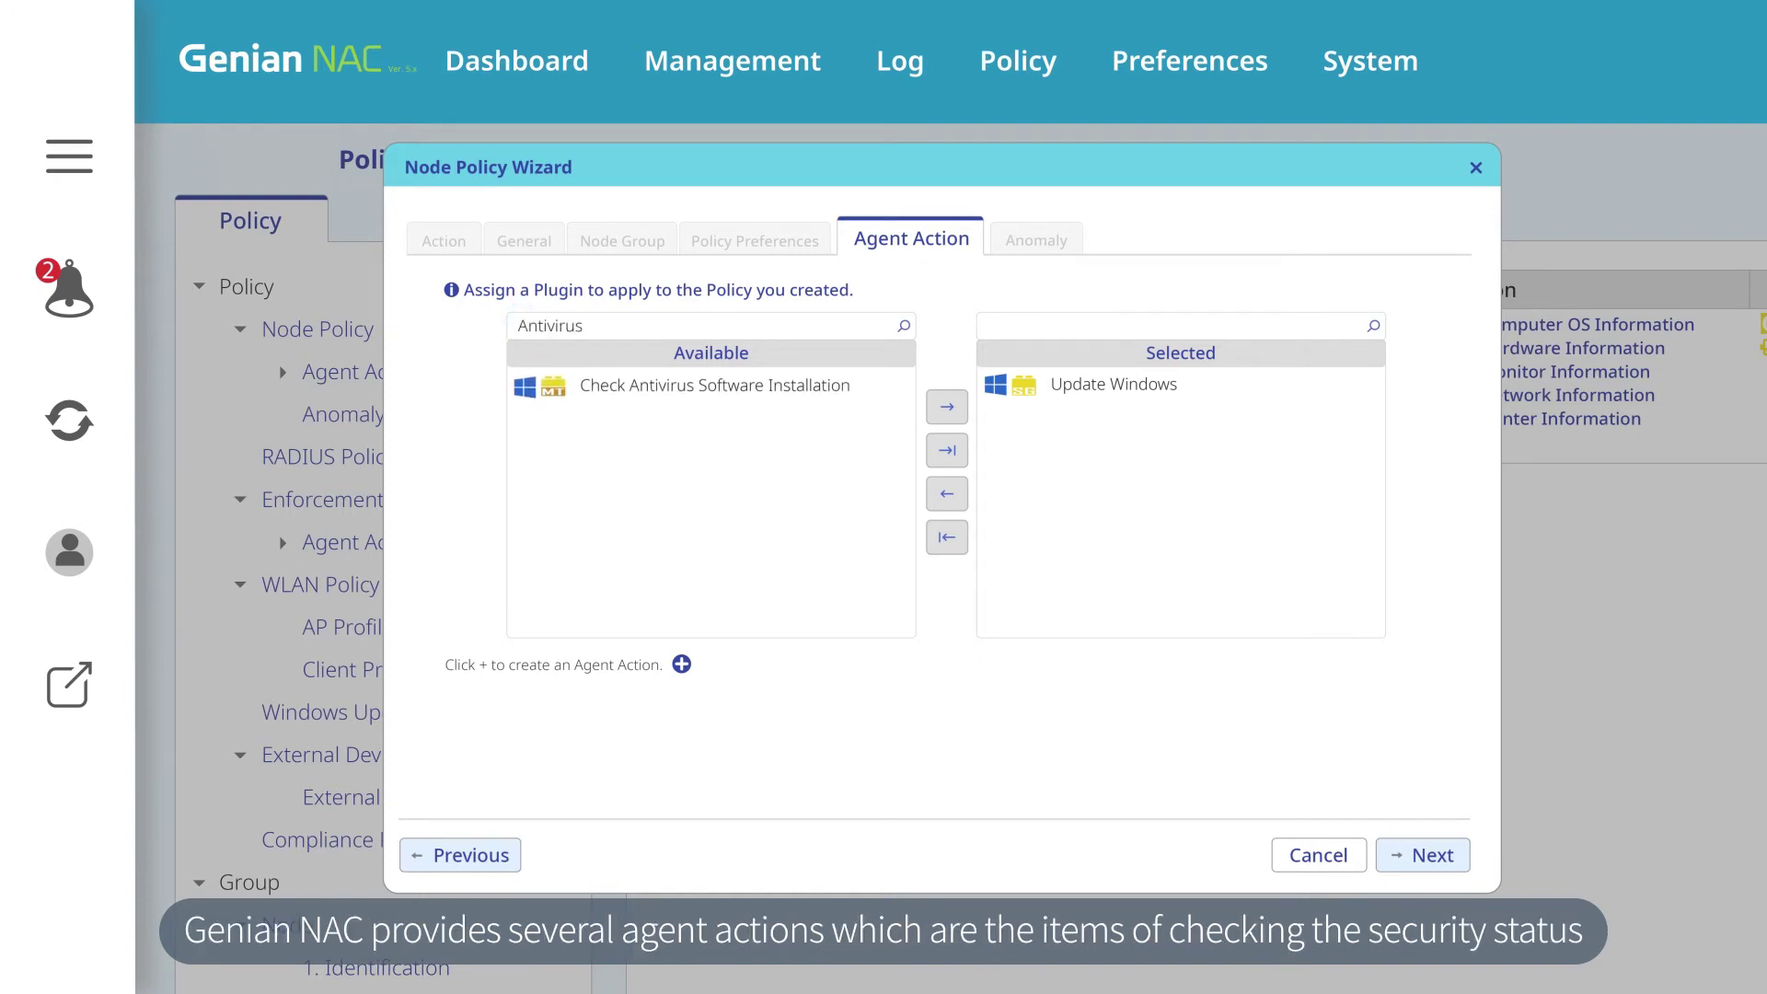
left_click(688, 386)
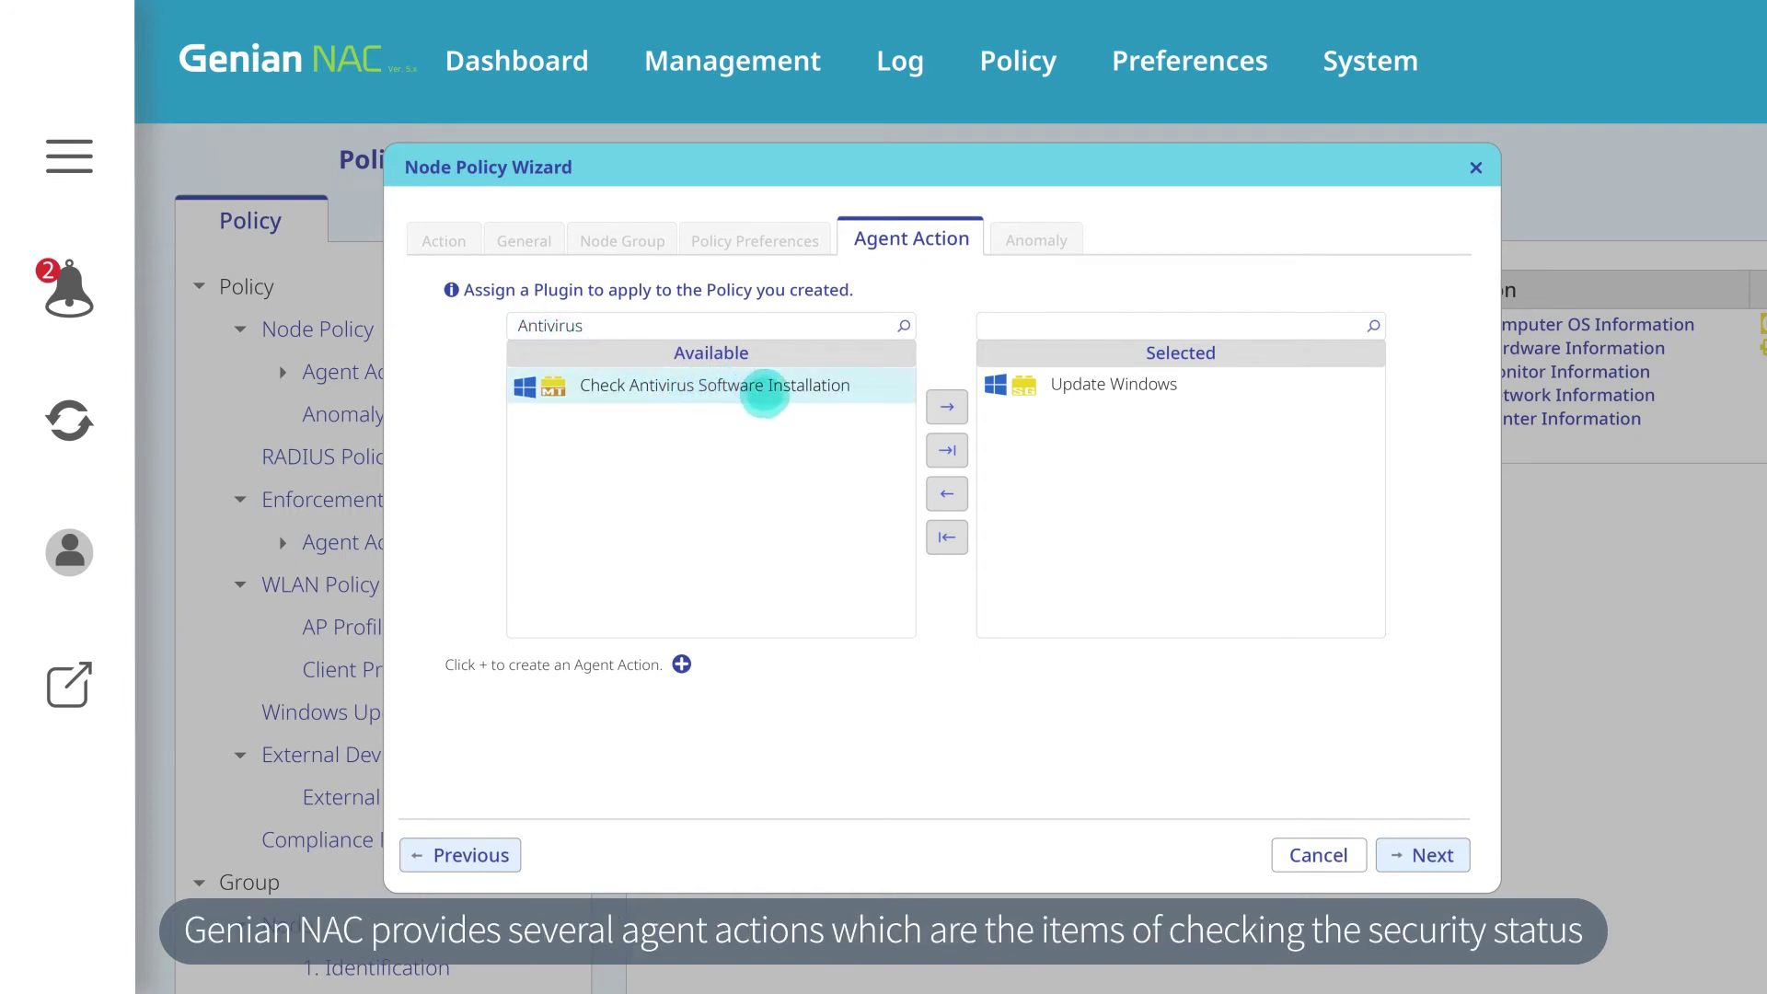
left_click(947, 407)
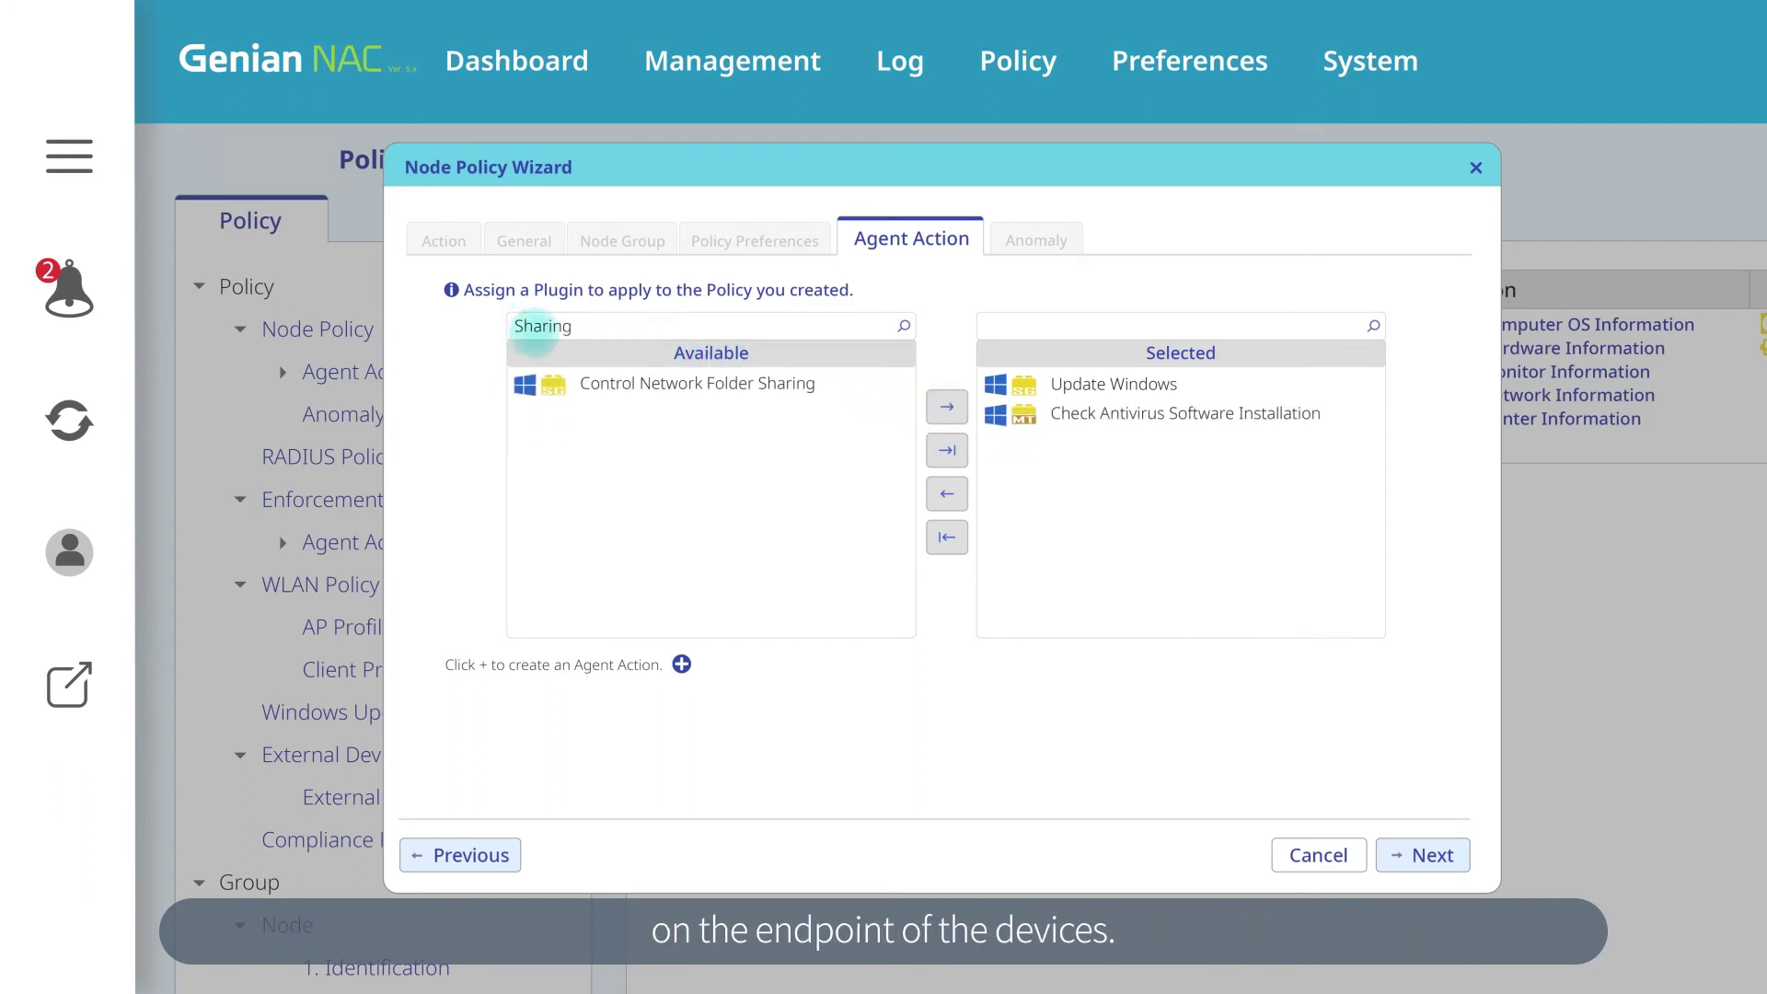
Step: Assign the agent actions "Control Network Folder Sharing" and "Check Password Validation" to the node policy
left_click(694, 385)
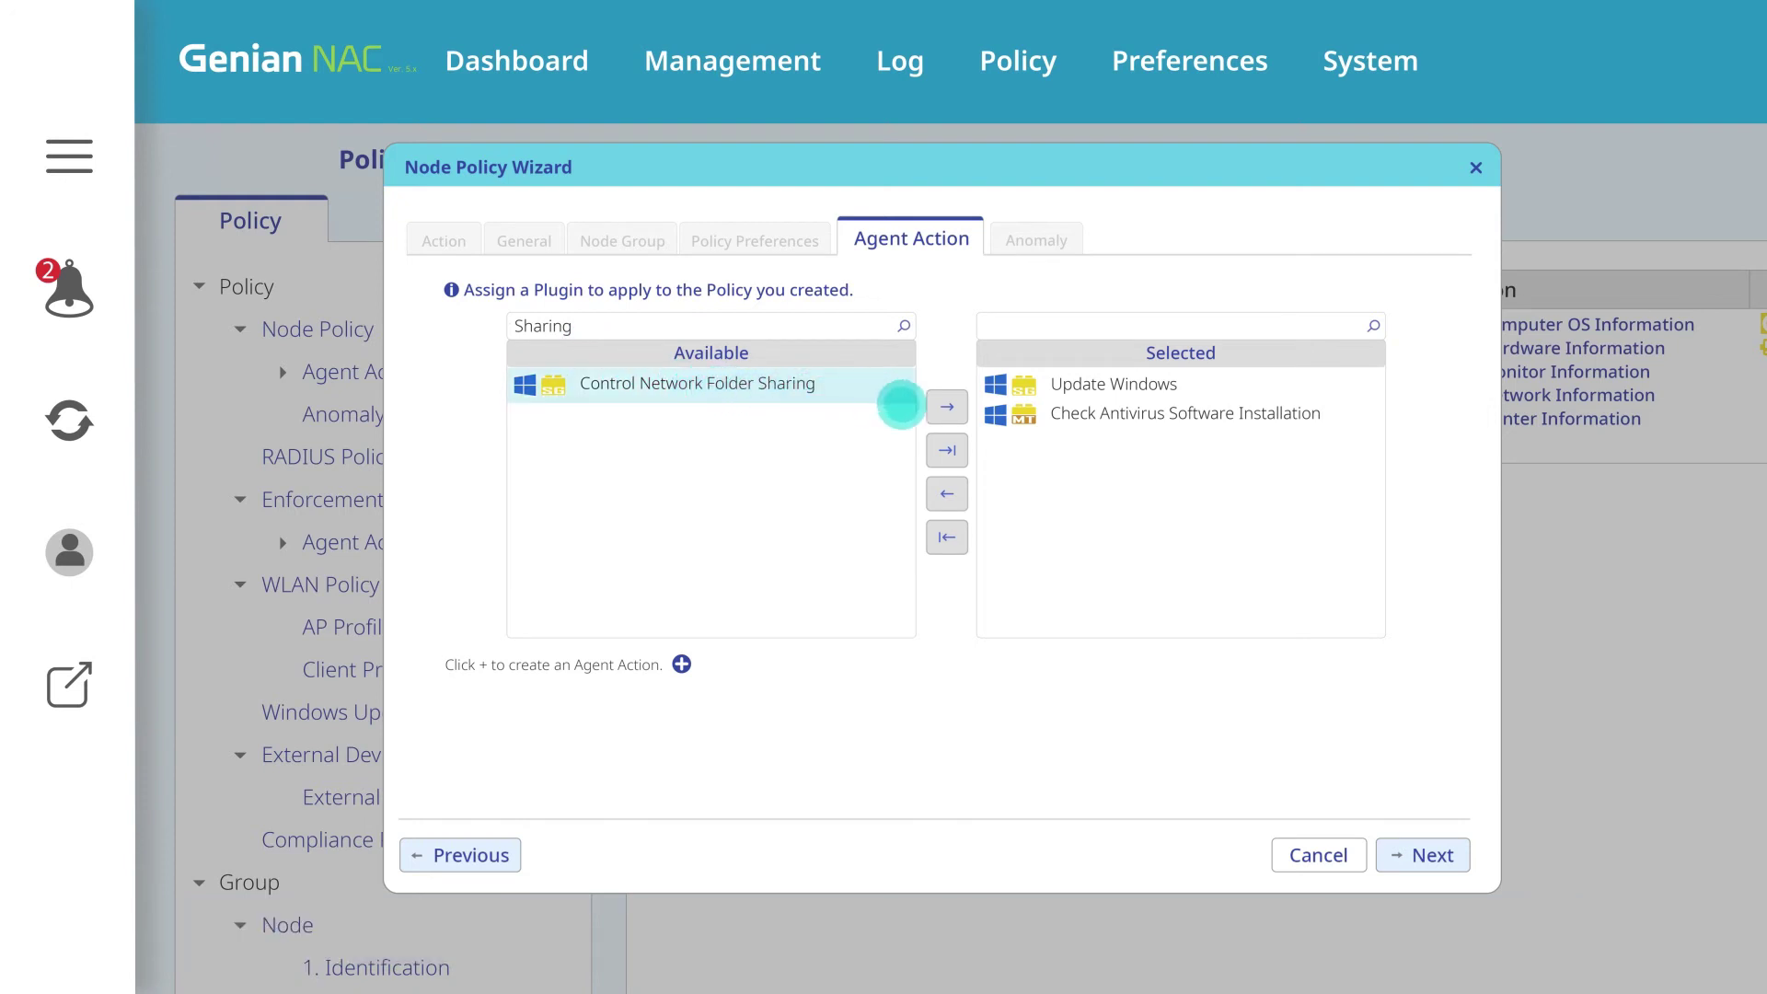
left_click(947, 407)
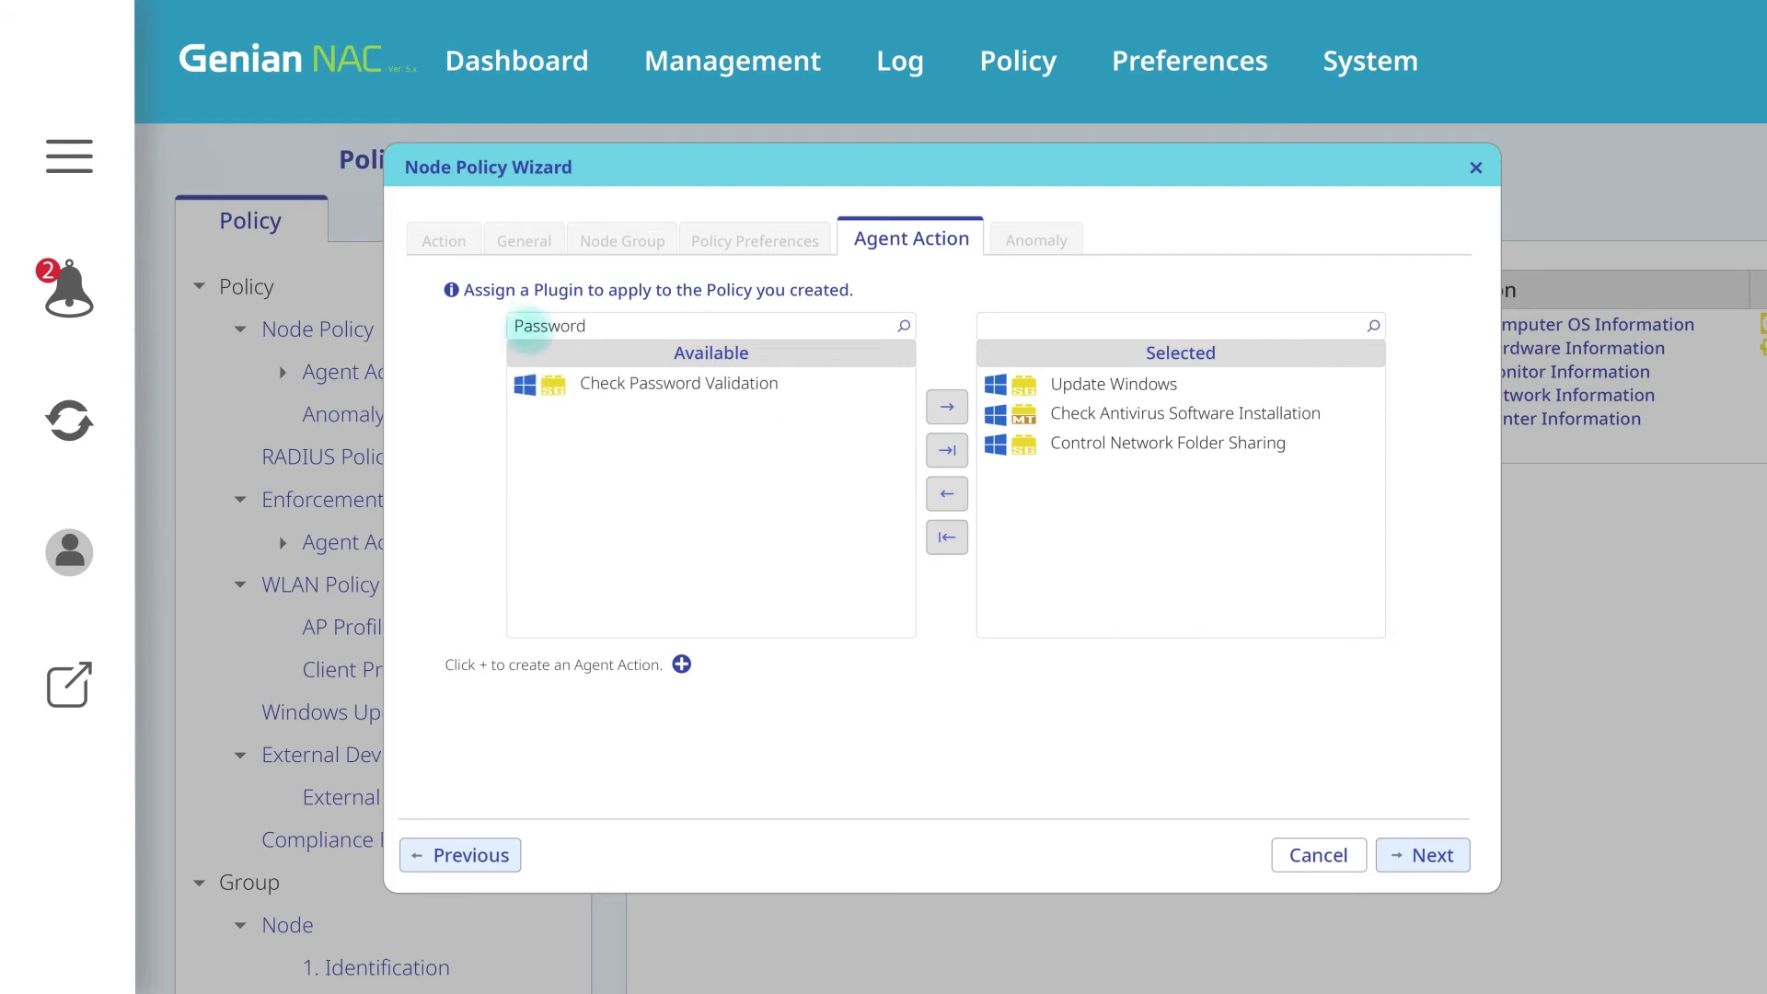
left_click(694, 387)
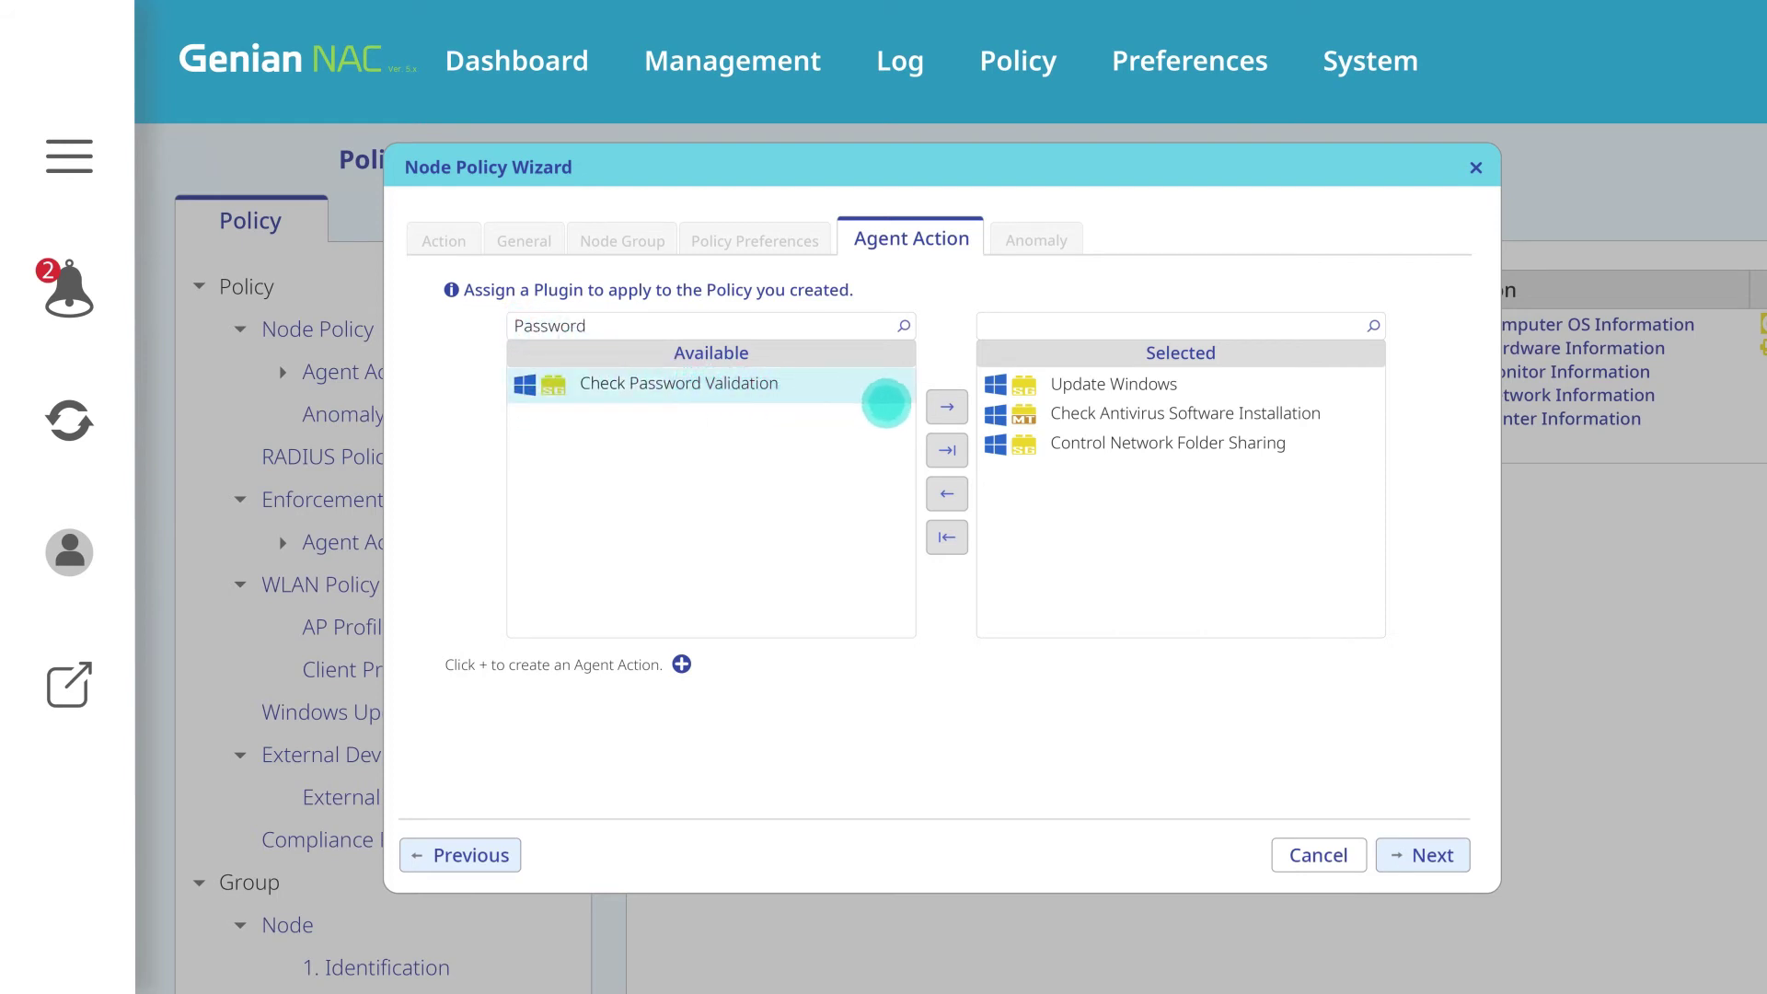
left_click(947, 407)
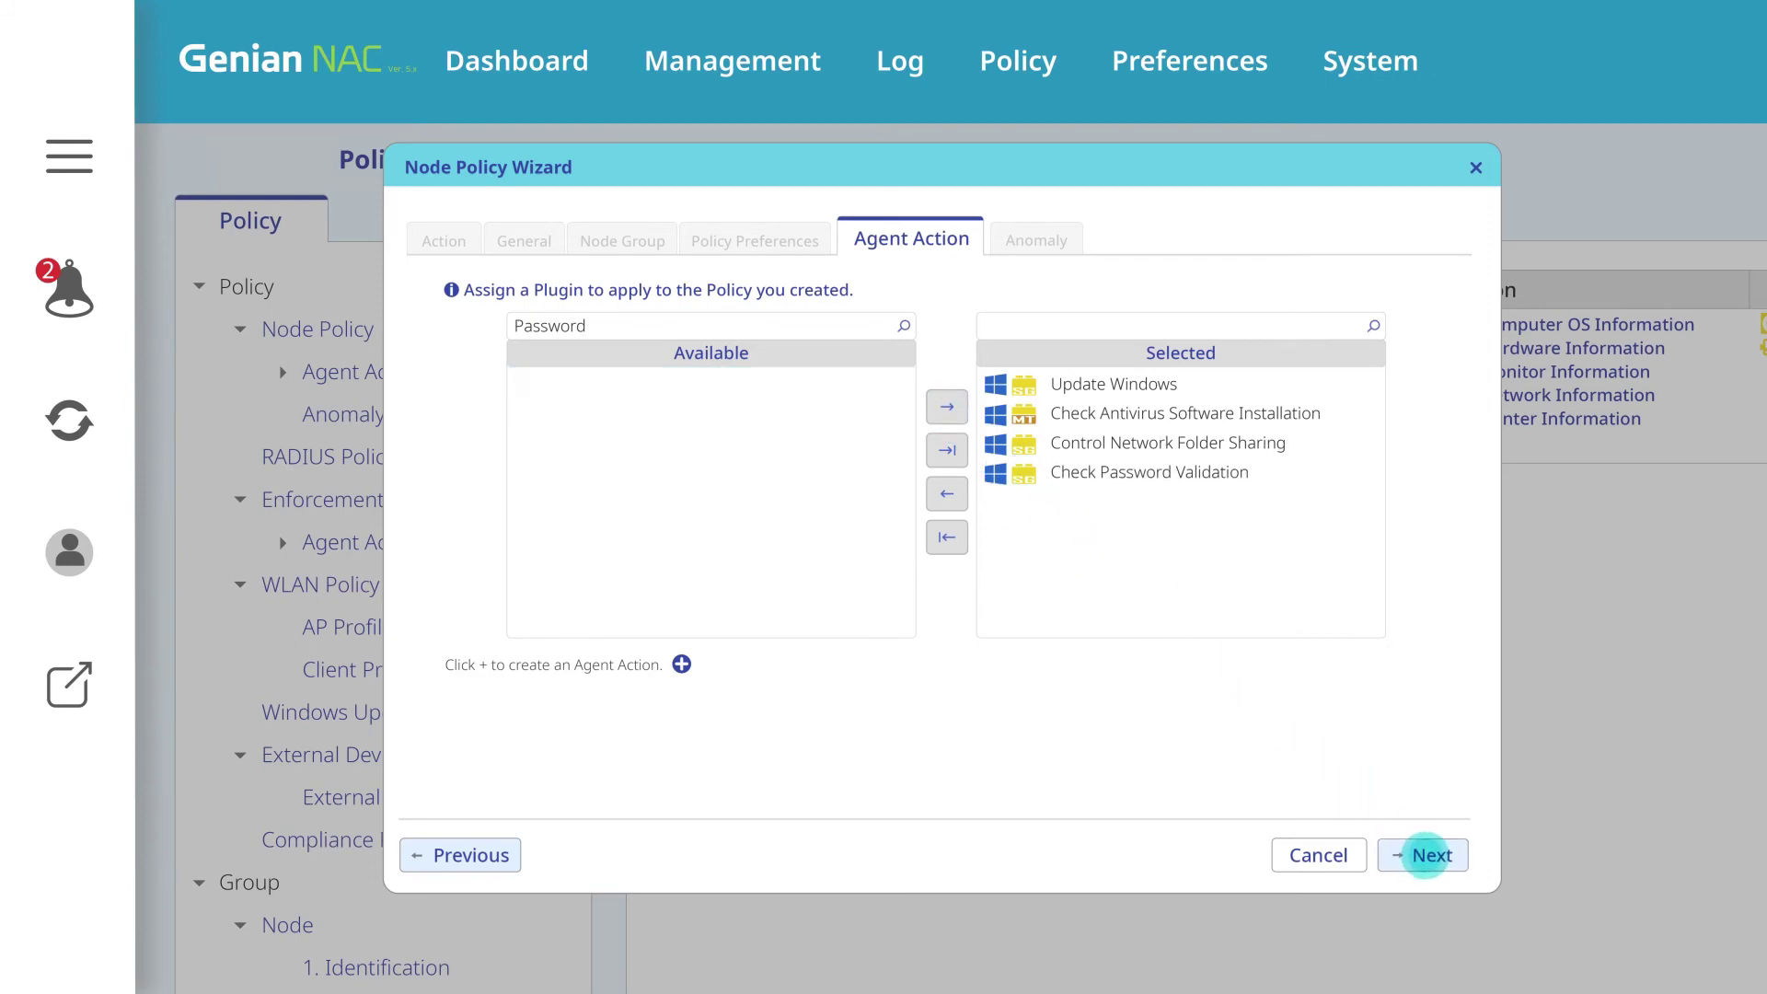
Step: Finish the node policy wizard without selecting an anomaly definition and apply the pending policy changes
left_click(1424, 855)
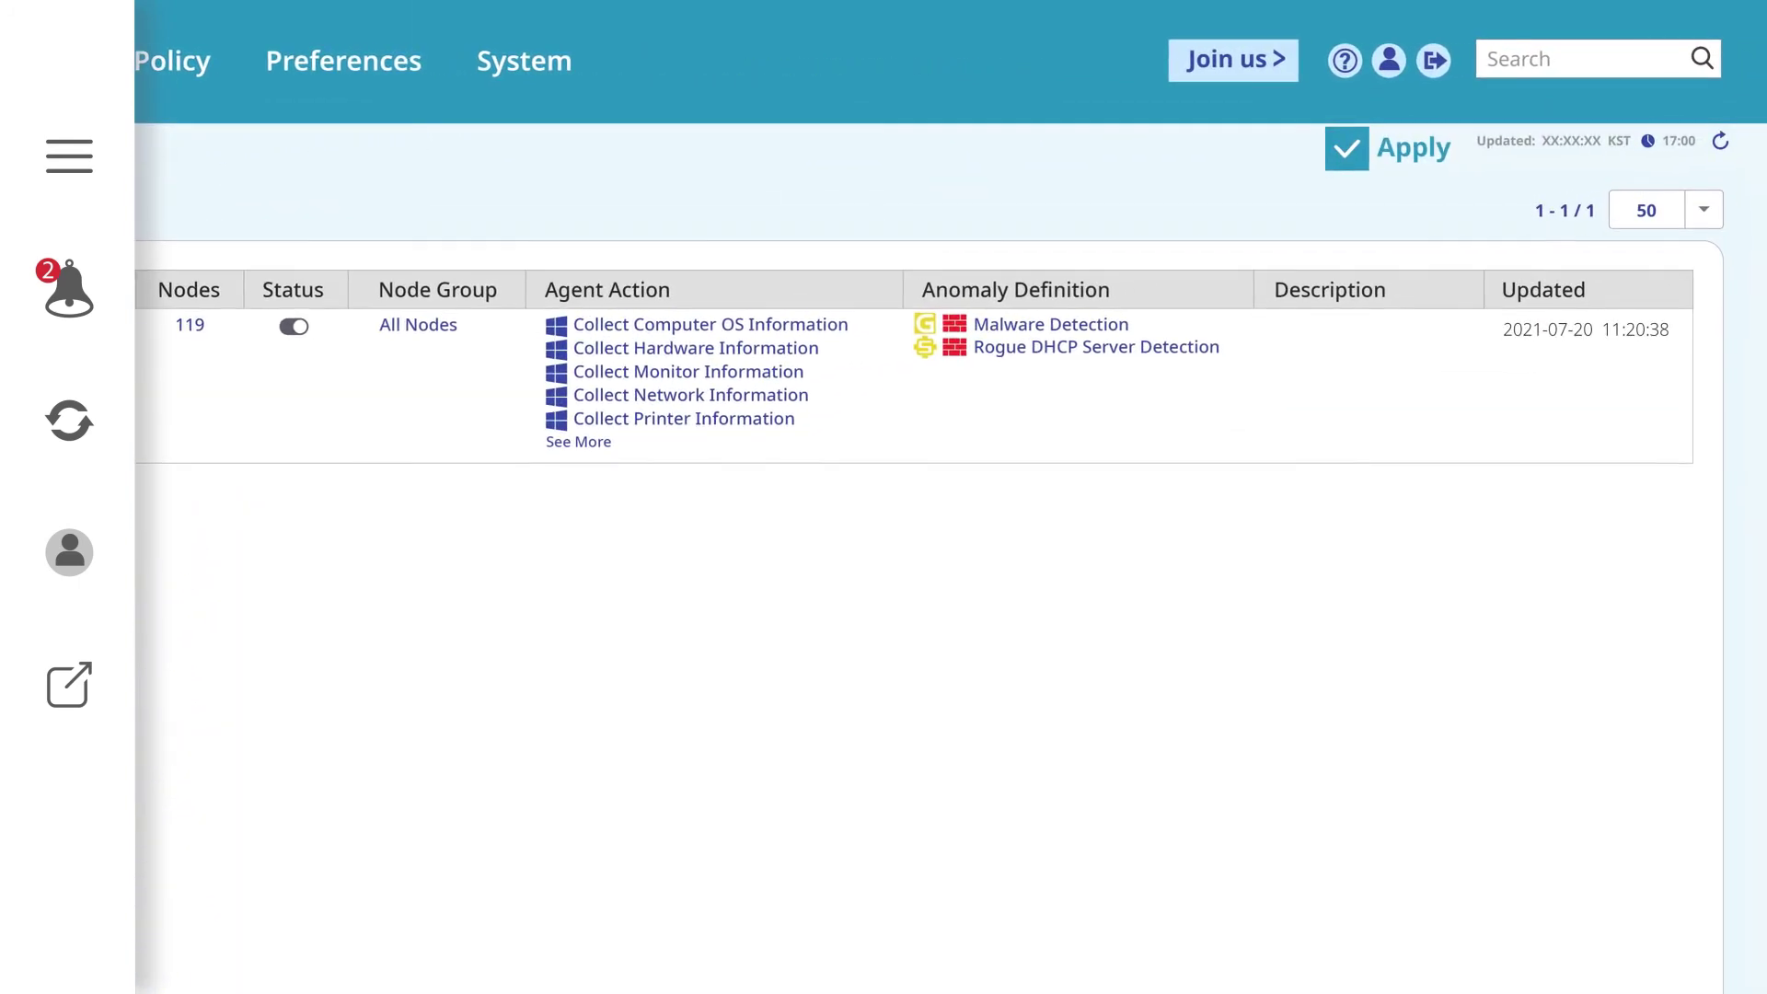
left_click(1408, 148)
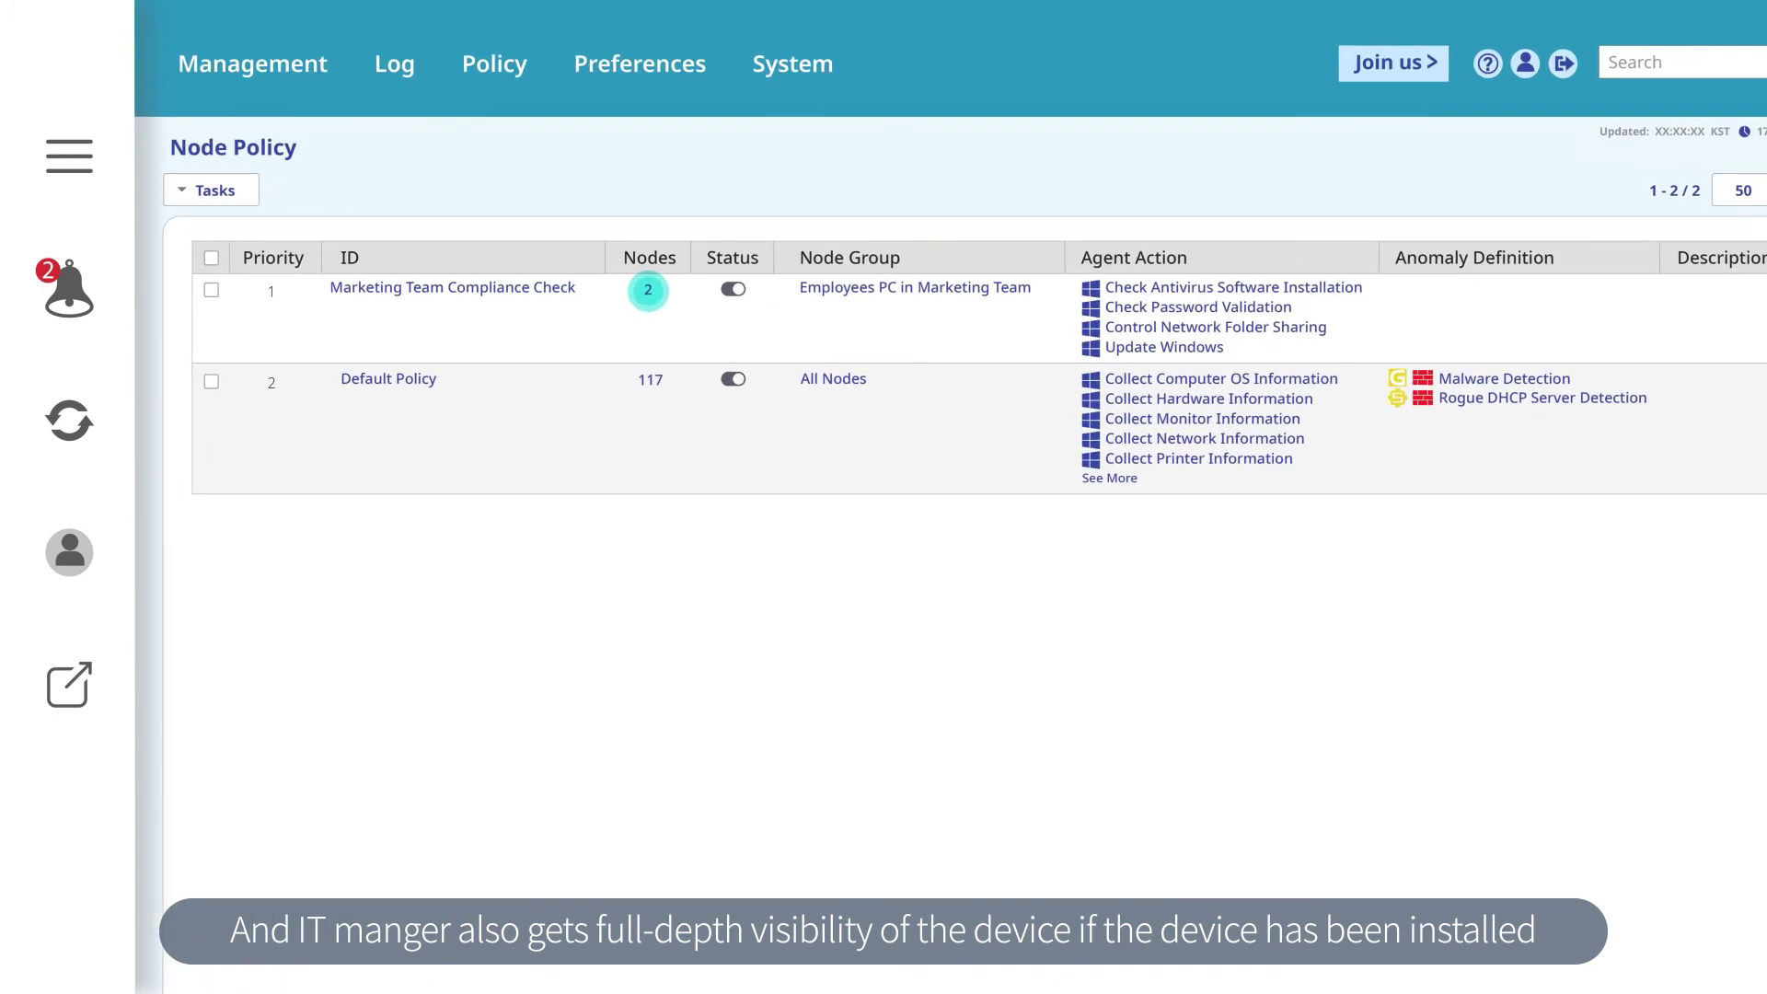
Step: List the nodes under the "Marketing Team Compliance Check" policy and view the installed software of node 172.29.30.184
left_click(648, 290)
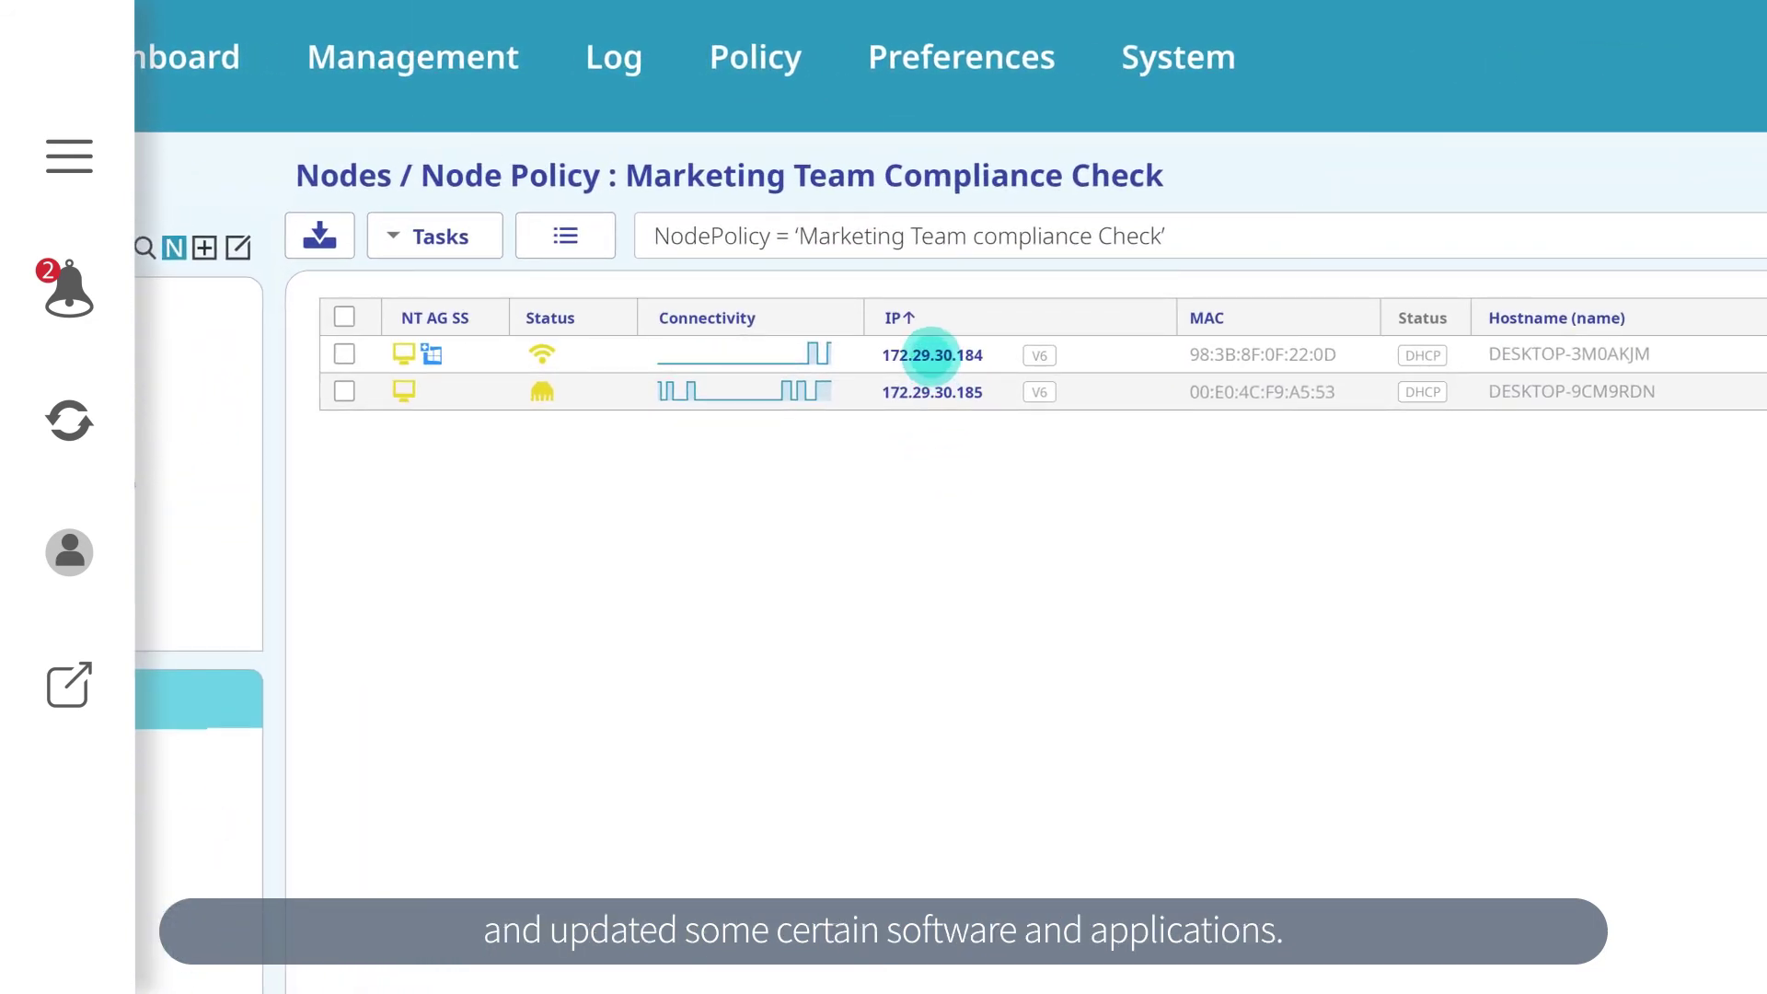
left_click(932, 354)
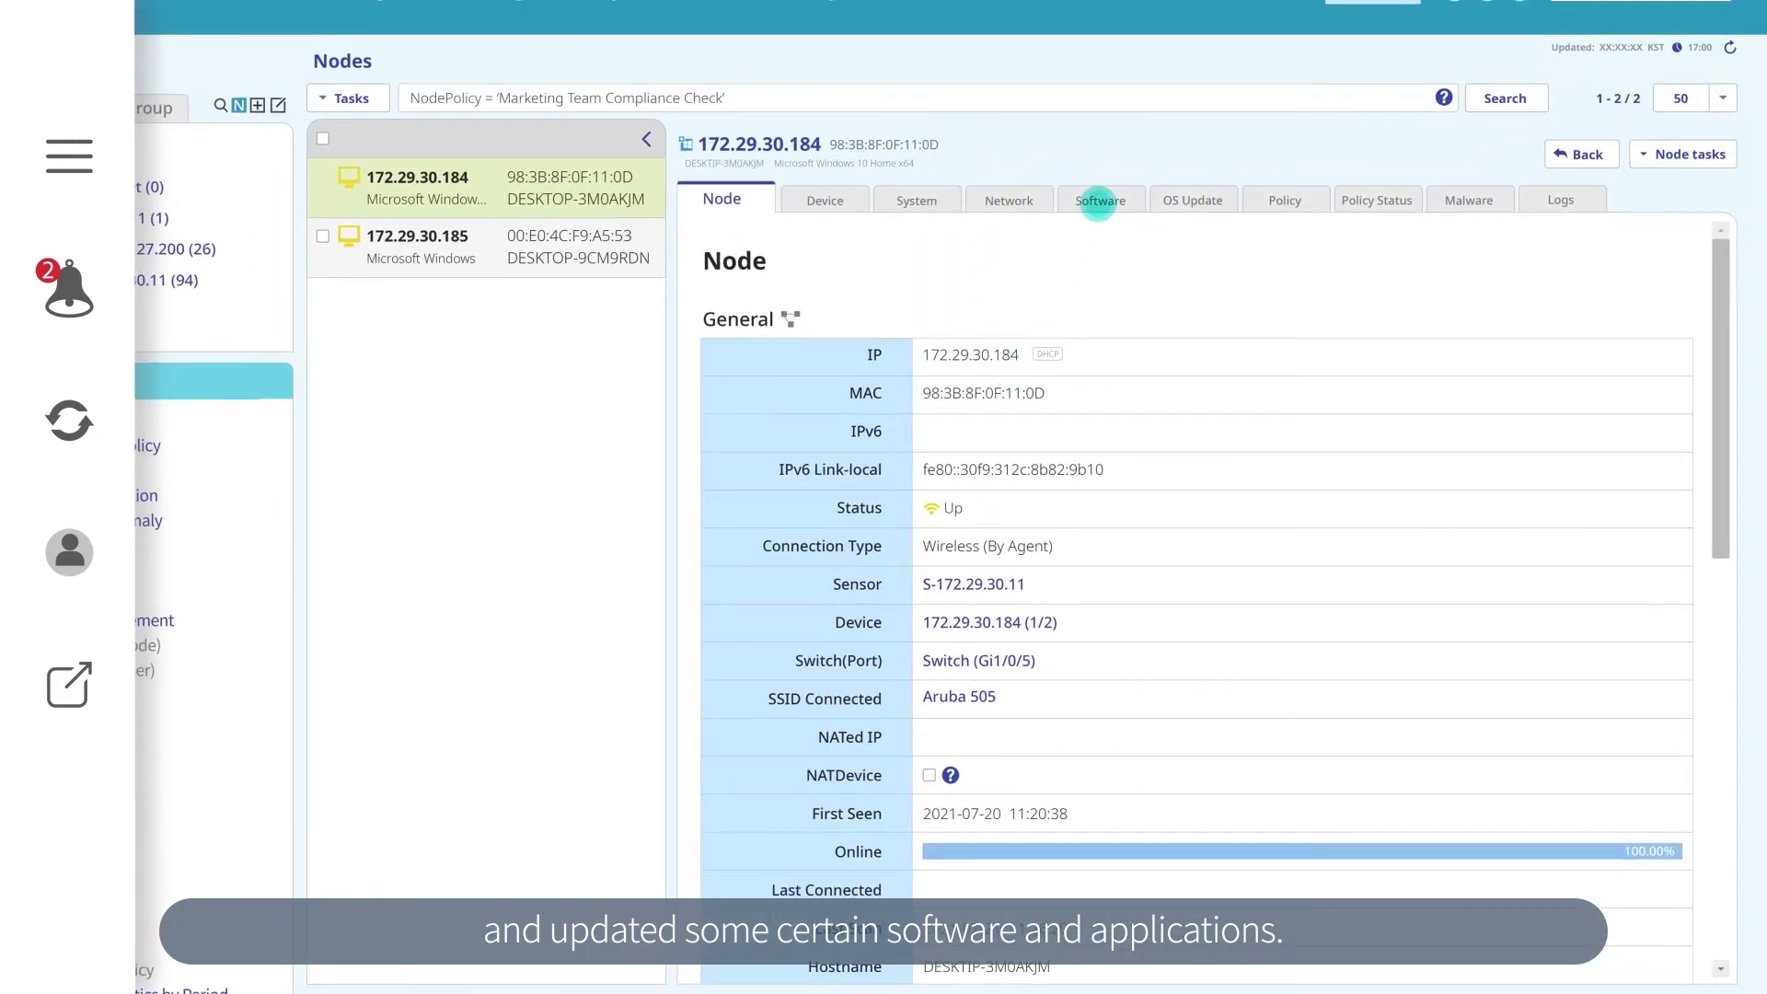
left_click(1101, 199)
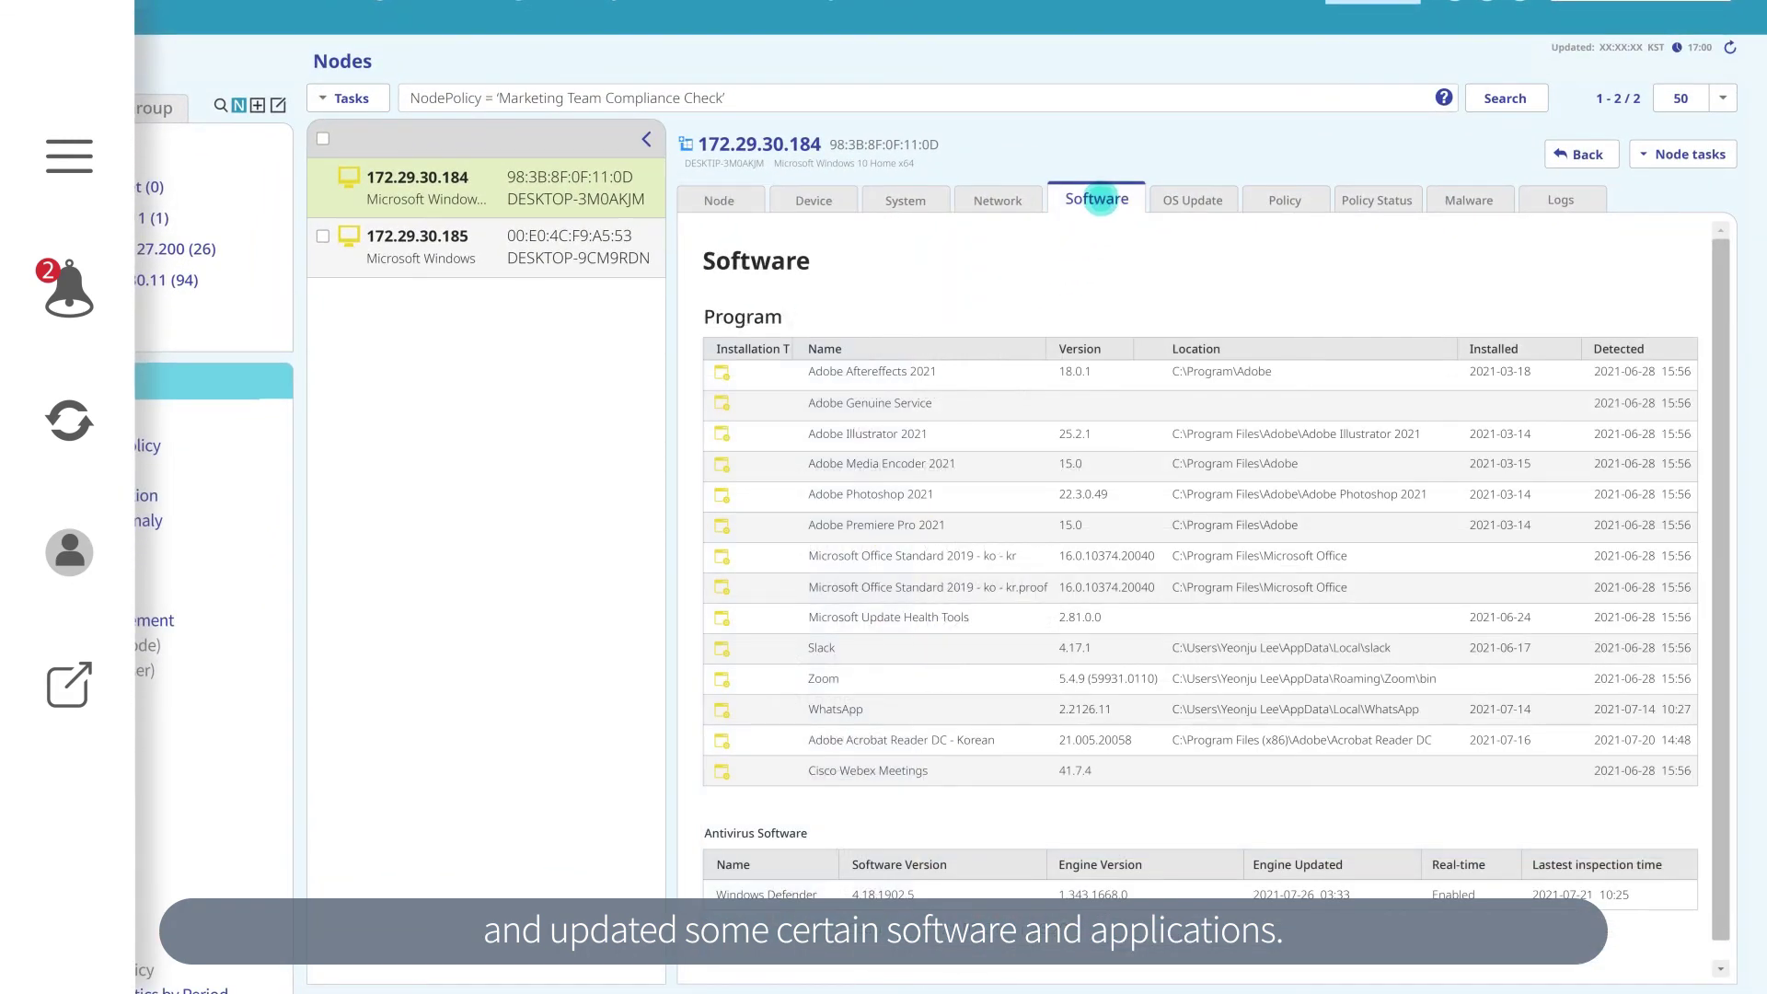